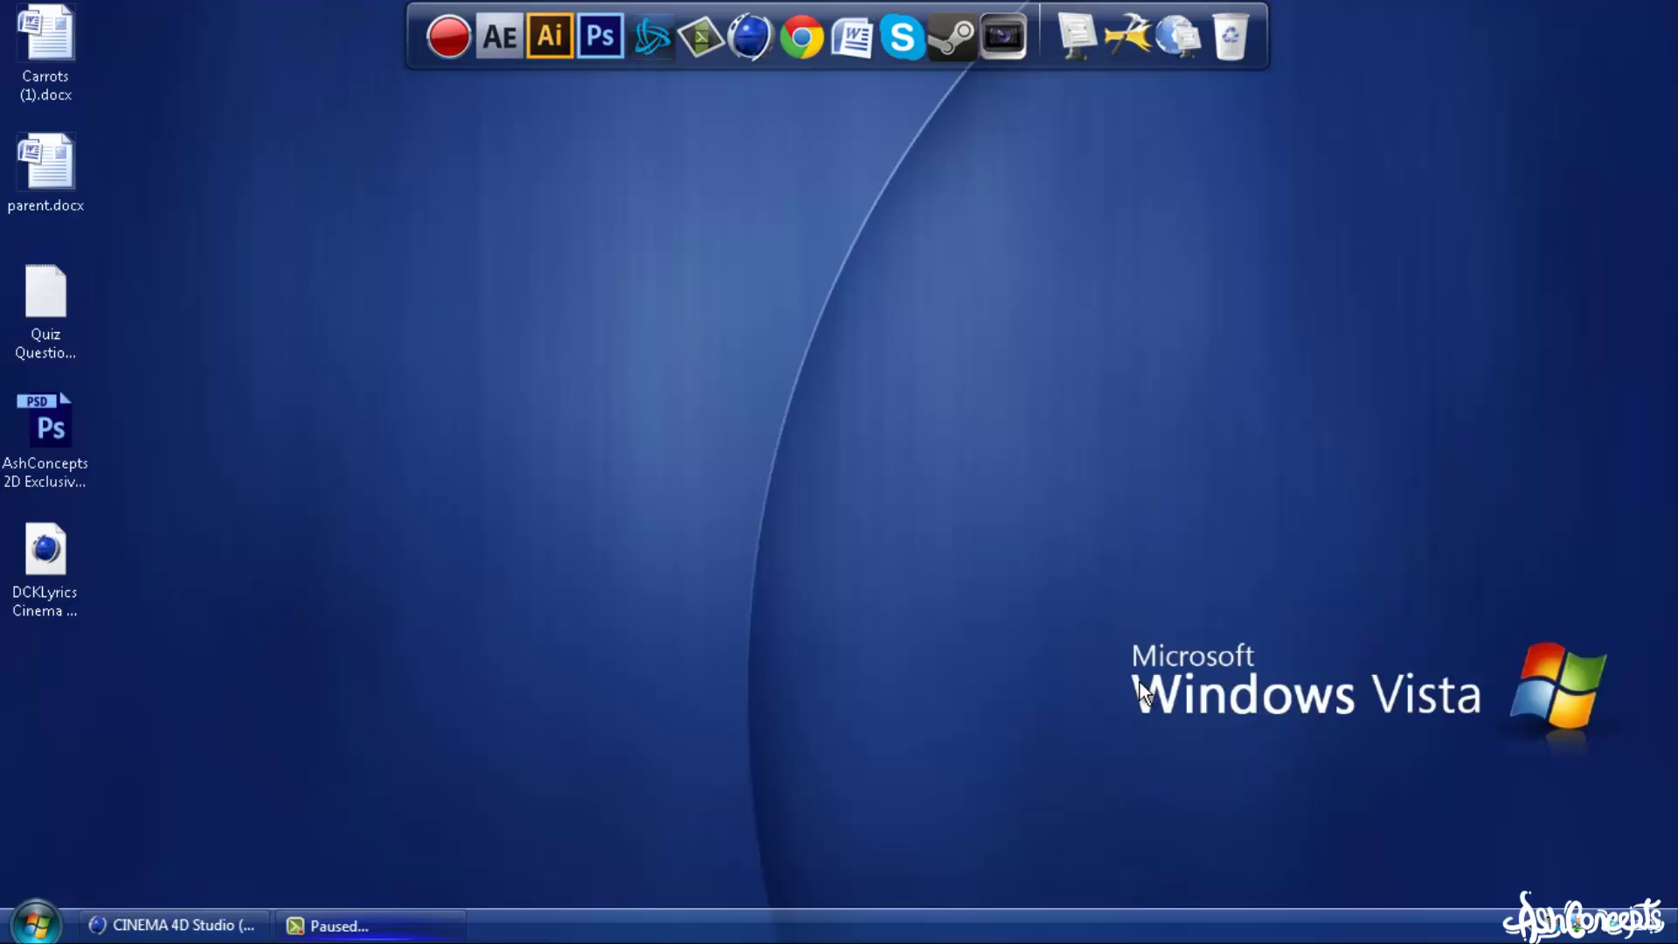
Resume recording and restore the Cinema 4D window showing the light, camera and softbox scene.
key("F9")
left_click(189, 925)
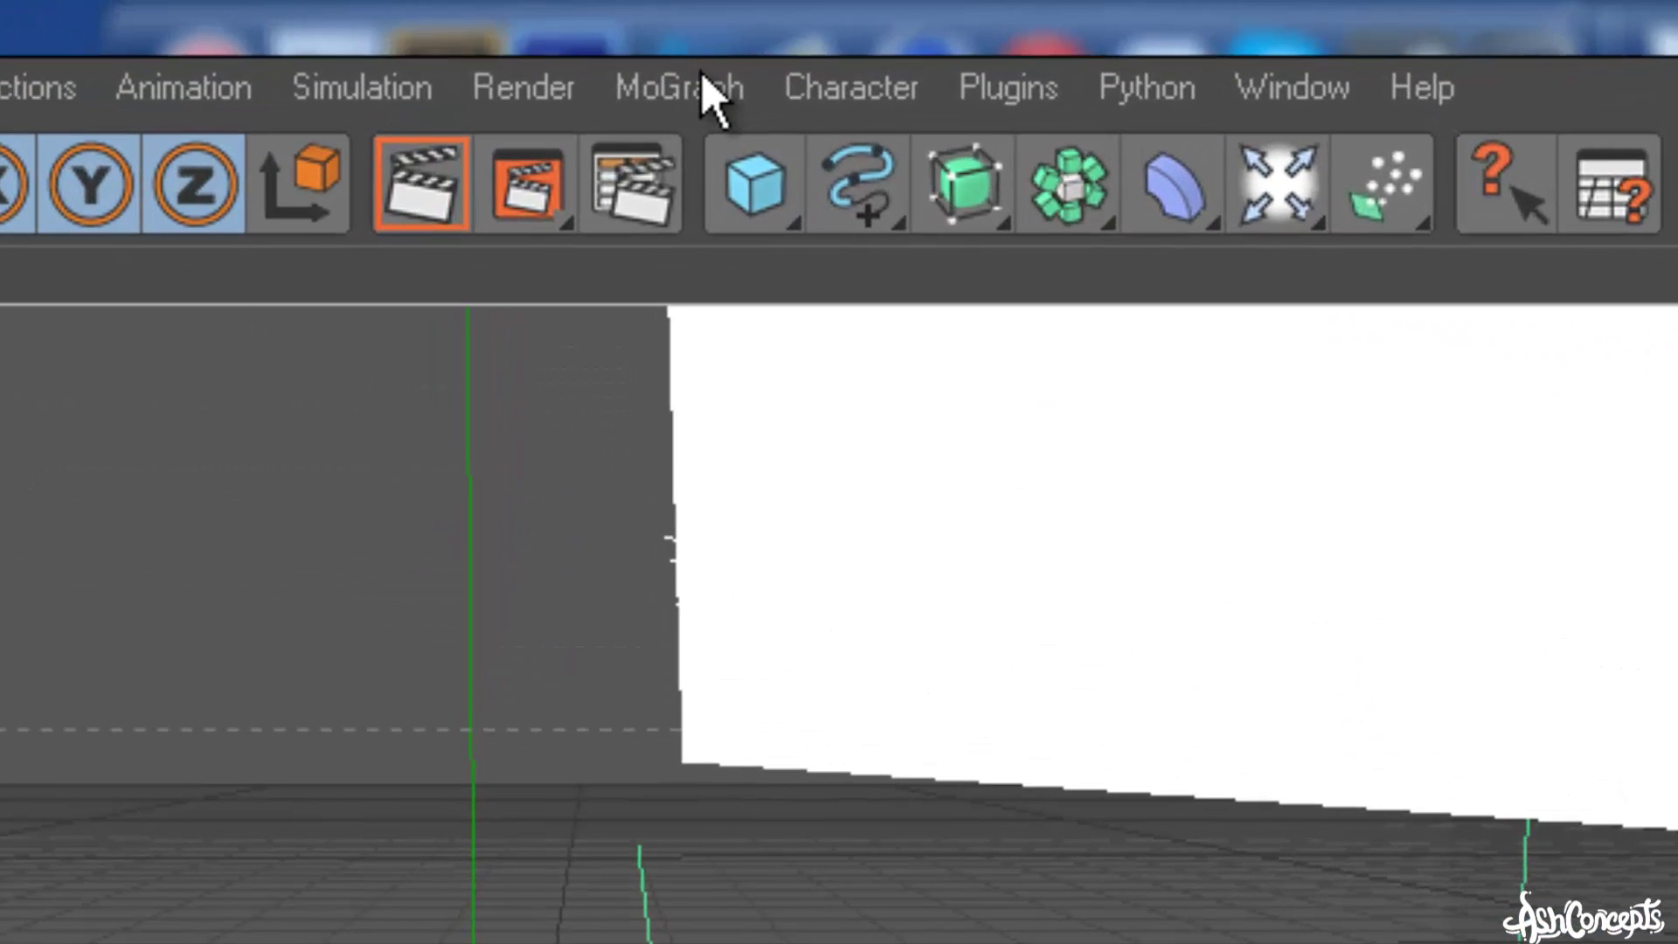
Add a MoText object and move it to about X -144 cm, Z 204 cm.
left_click(703, 83)
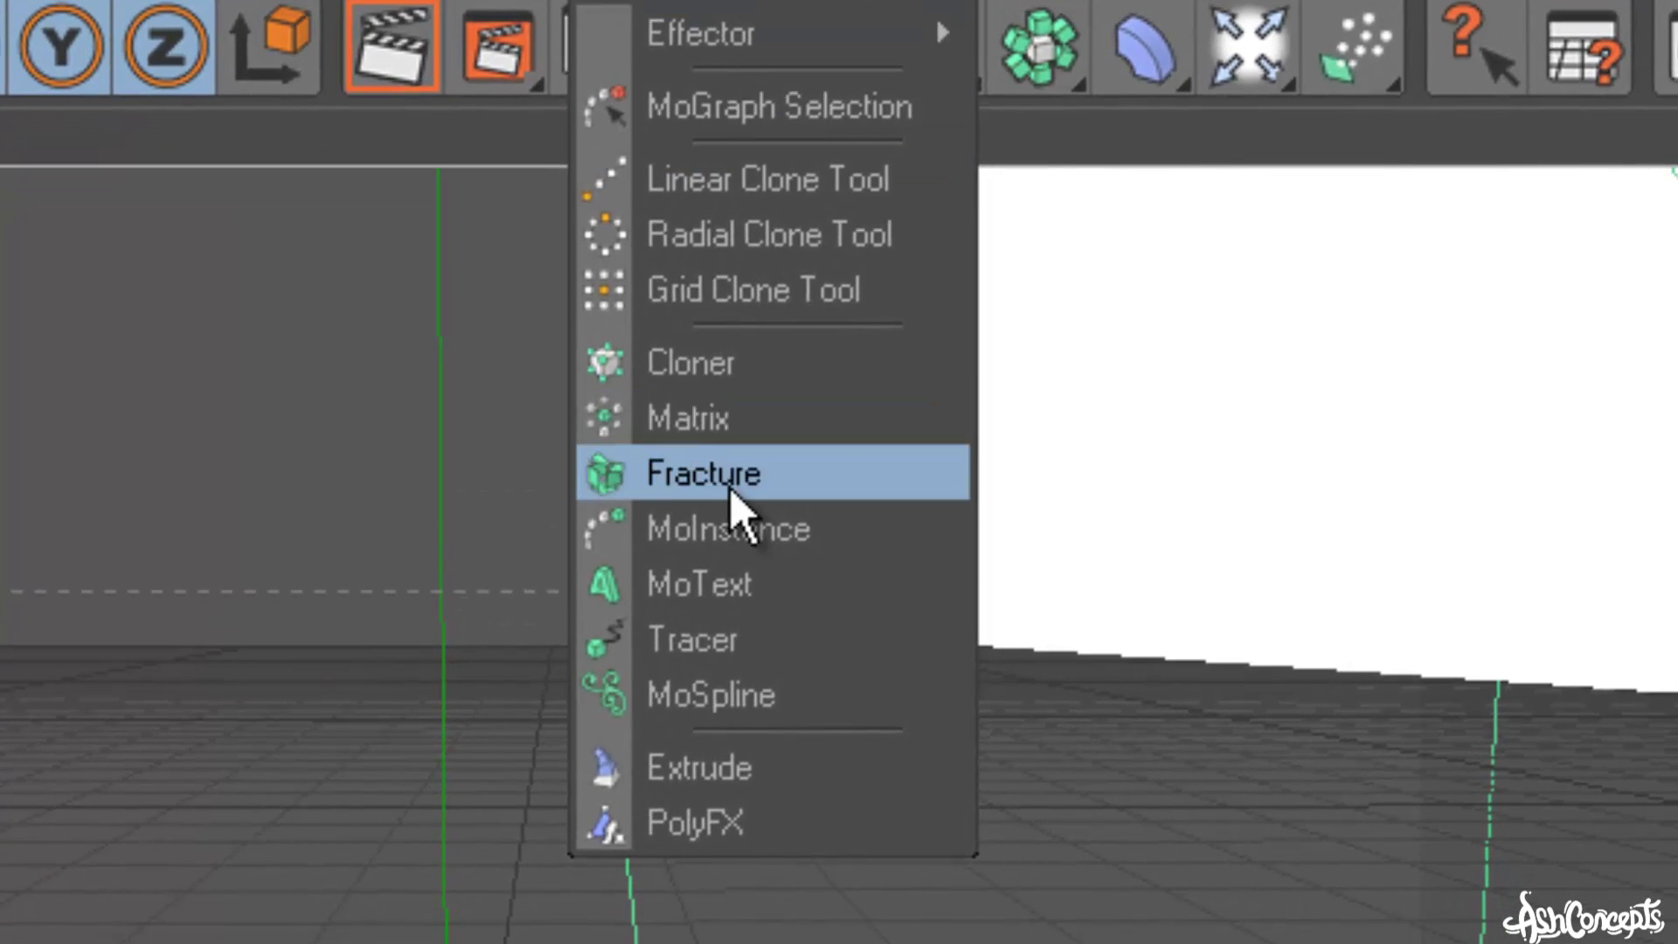
left_click(723, 577)
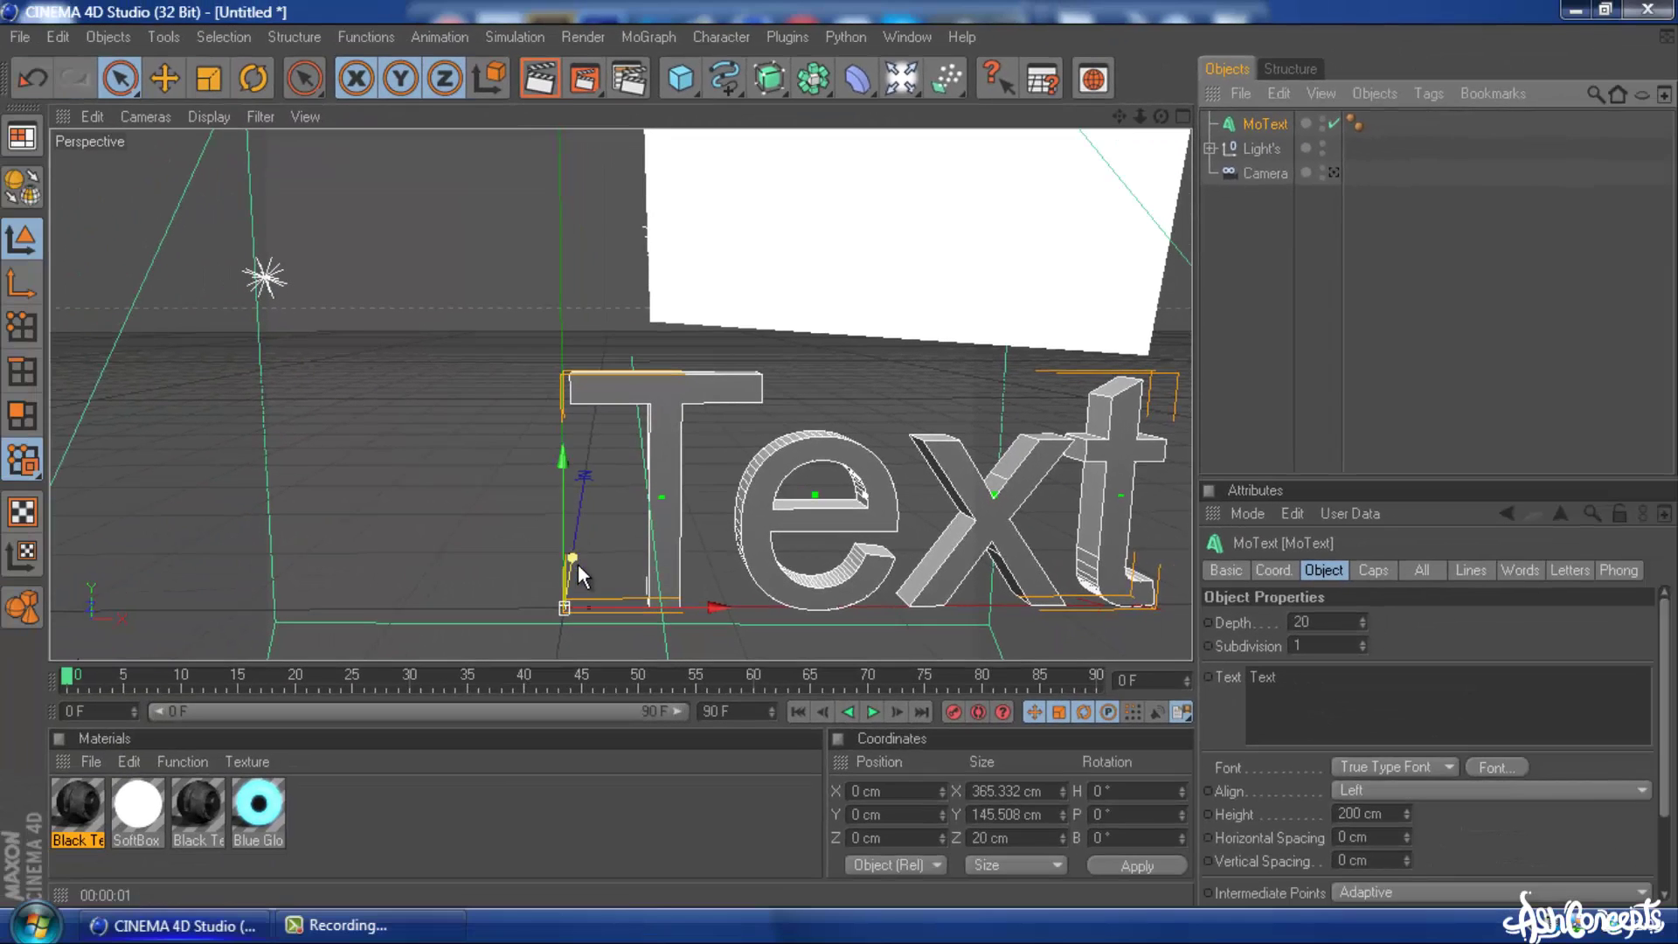
left_click_drag(840, 423, 578, 563)
left_click_drag(760, 519, 700, 486)
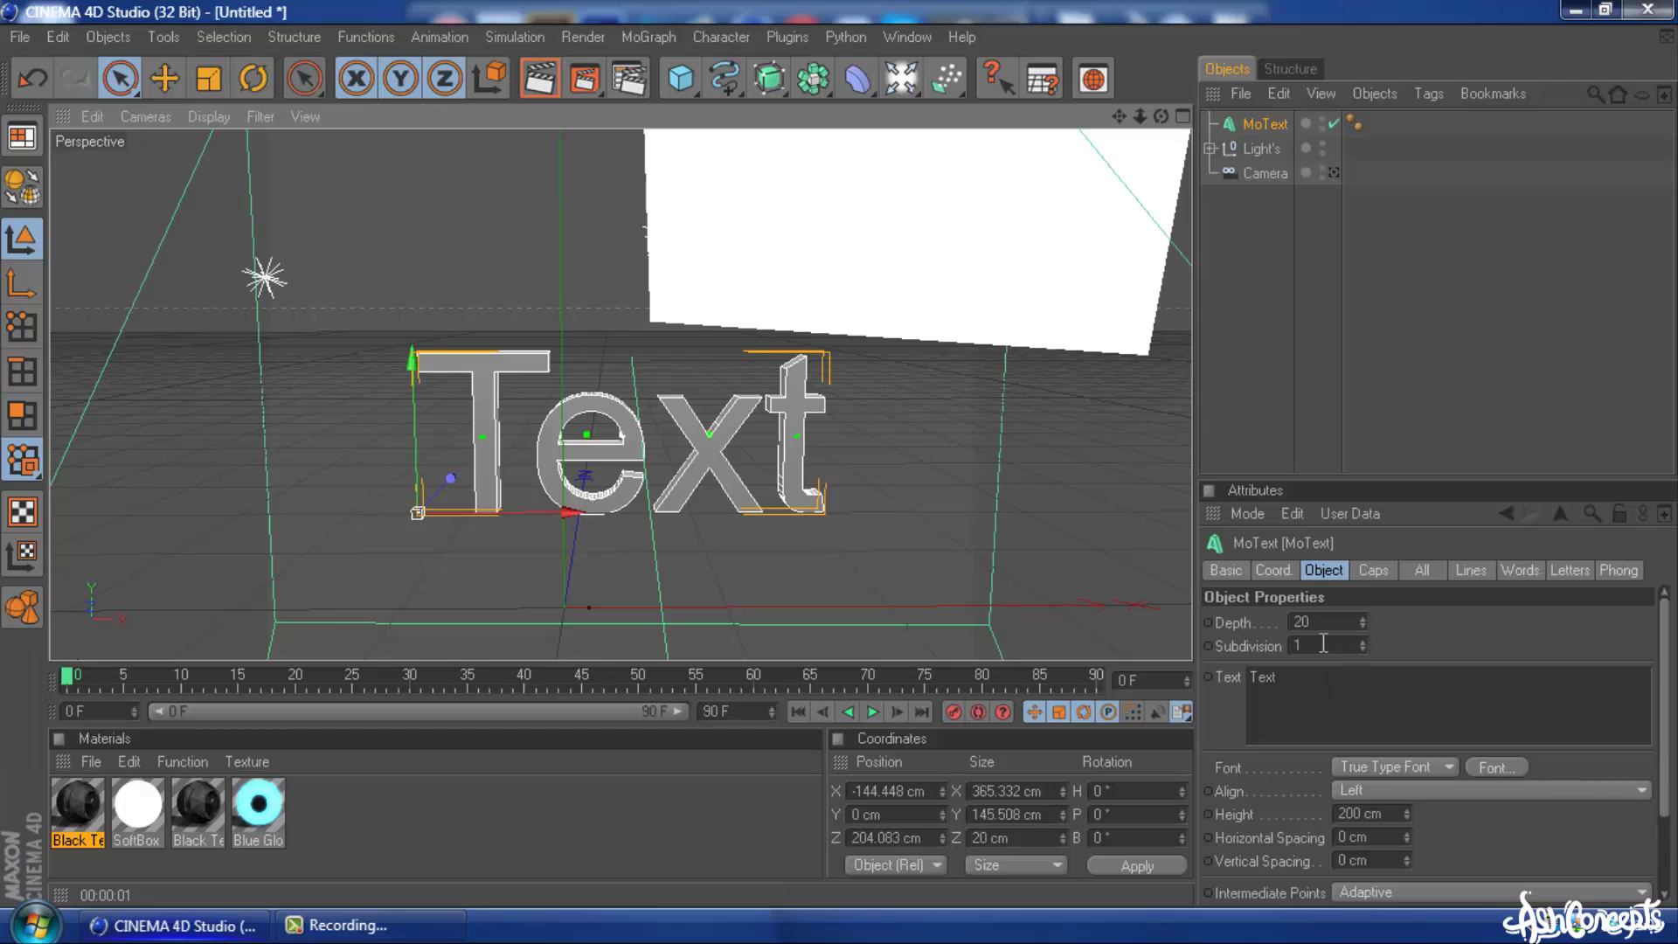
Change the MoText to read 'ASH' and set its depth to 100.
left_click(1292, 672)
key("BackSpace")
key("BackSpace")
key("BackSpace")
key("BackSpace")
type("ASH")
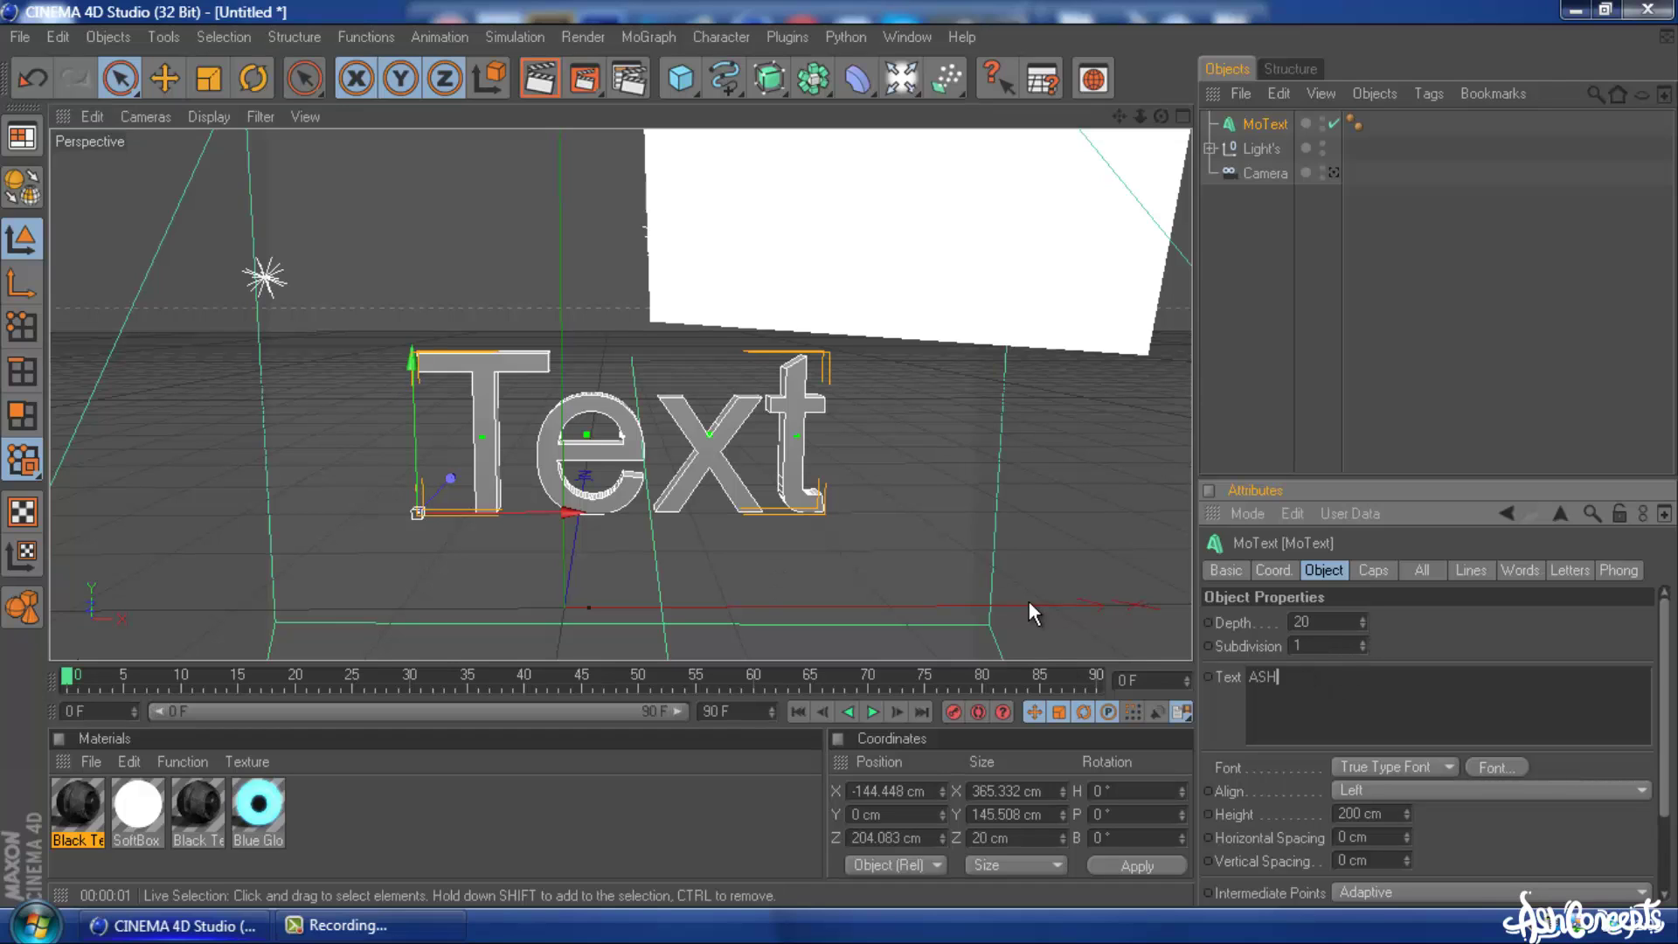
key("Tab")
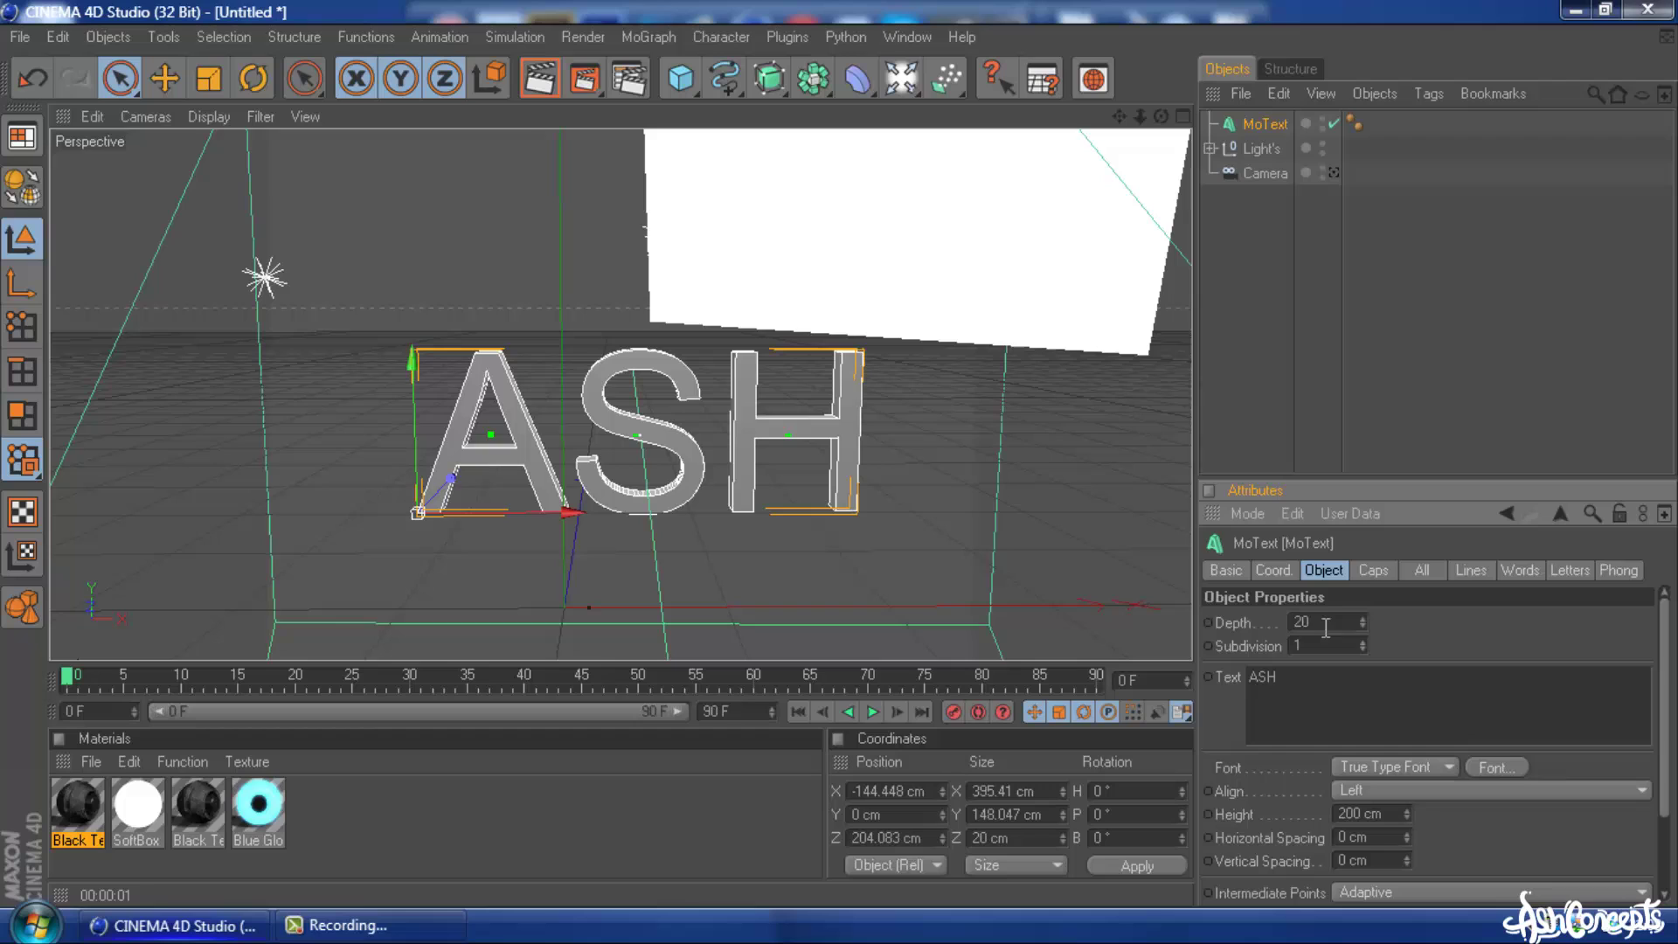
type("100")
key("Return")
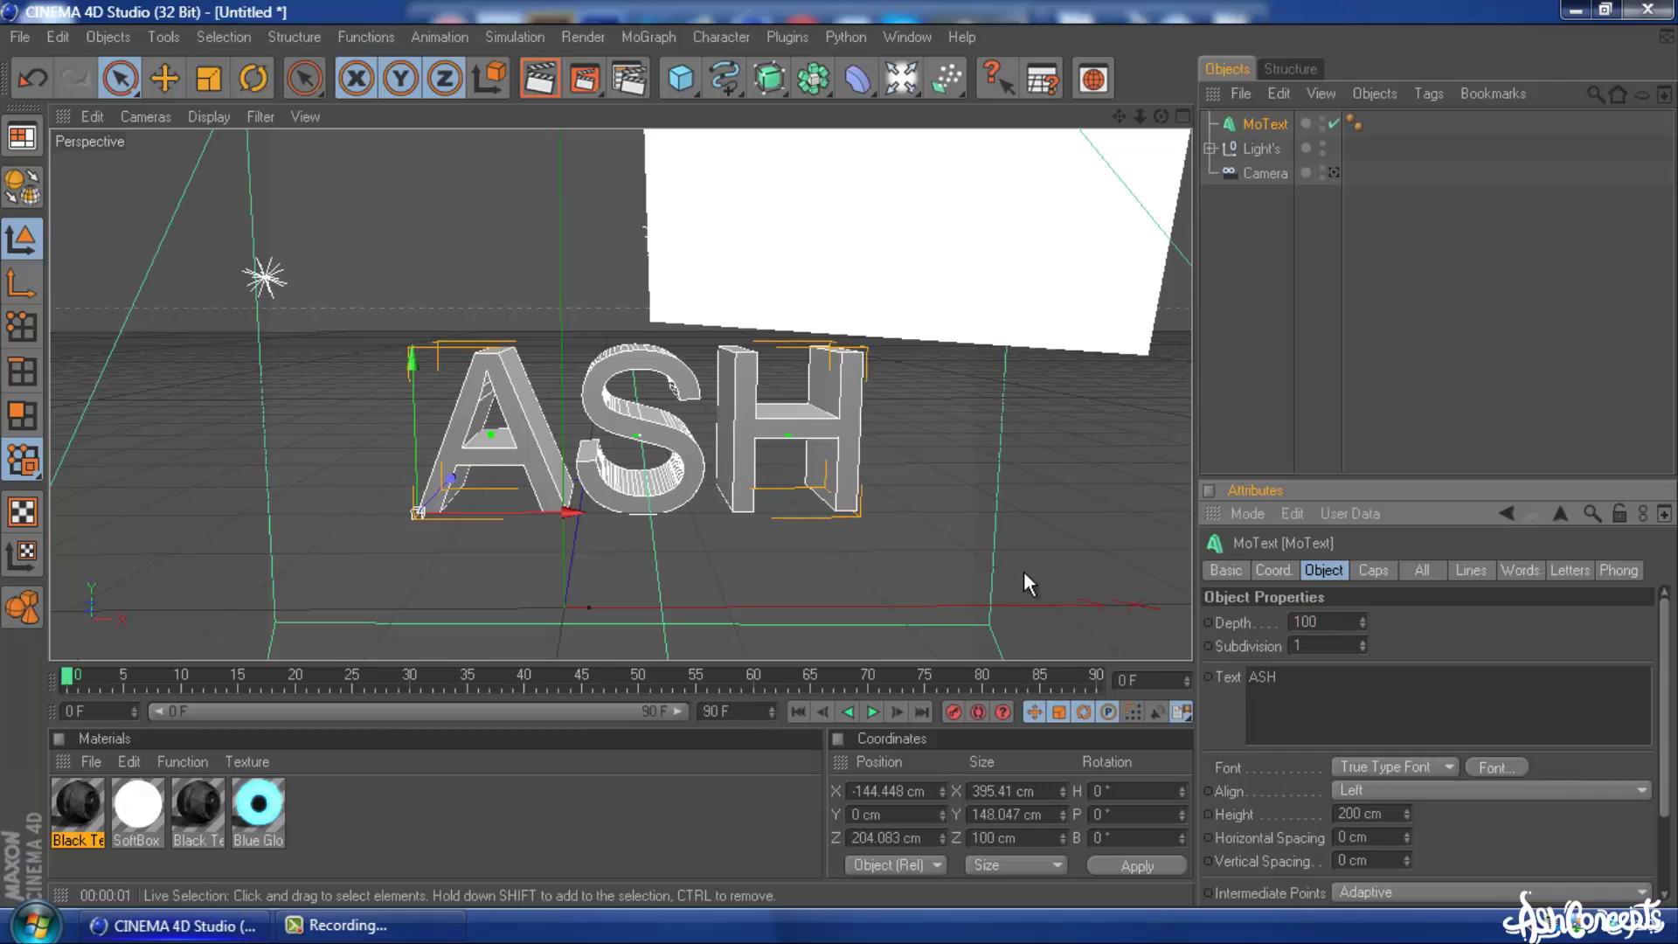
Set both the Start and End caps to Fillet Cap.
left_click(1372, 570)
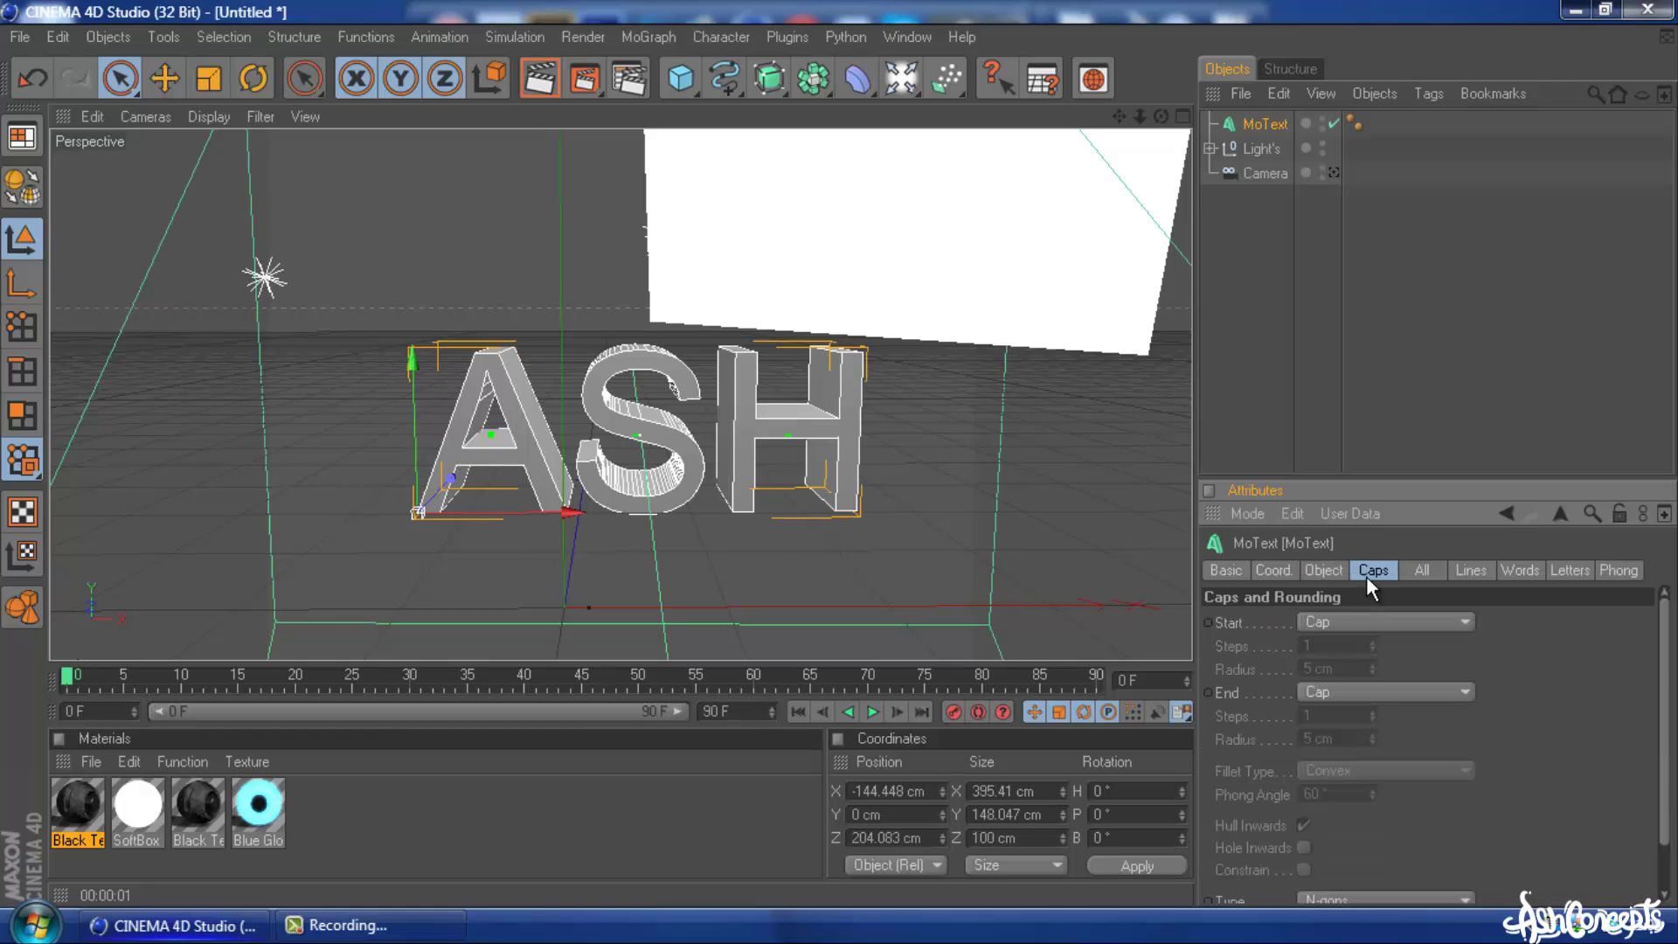
left_click(1348, 620)
left_click(1350, 712)
left_click(1342, 691)
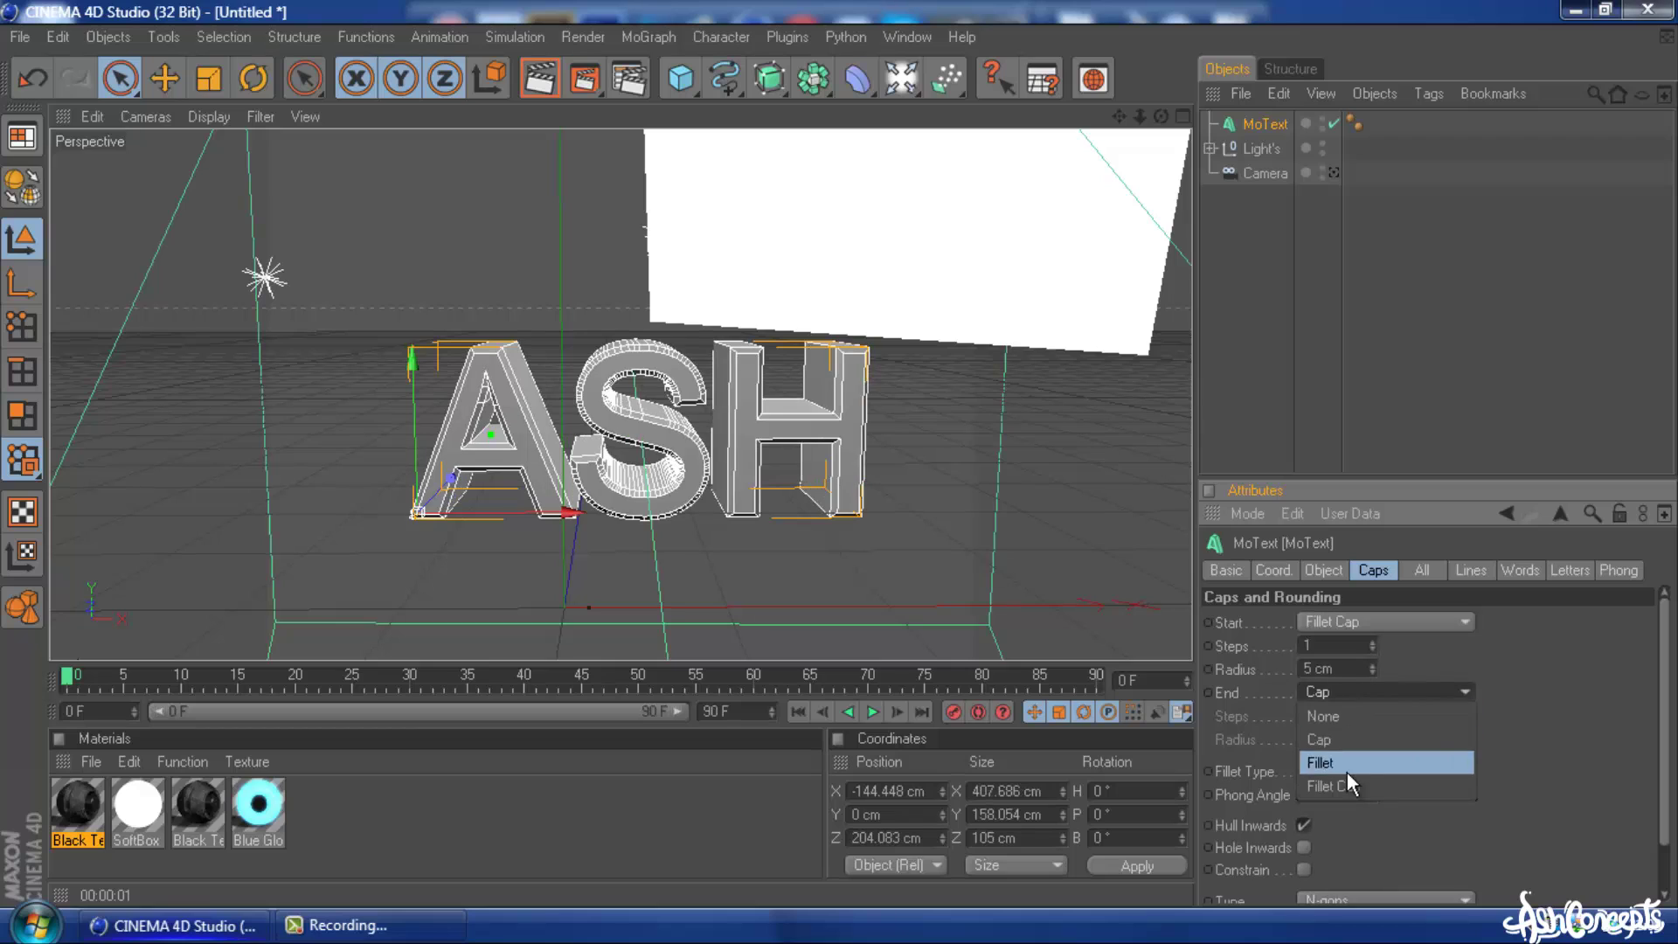
left_click(1343, 785)
Give both fillet caps 2 steps, with a 2 cm start radius.
double_click(1351, 645)
type("2")
key("Tab")
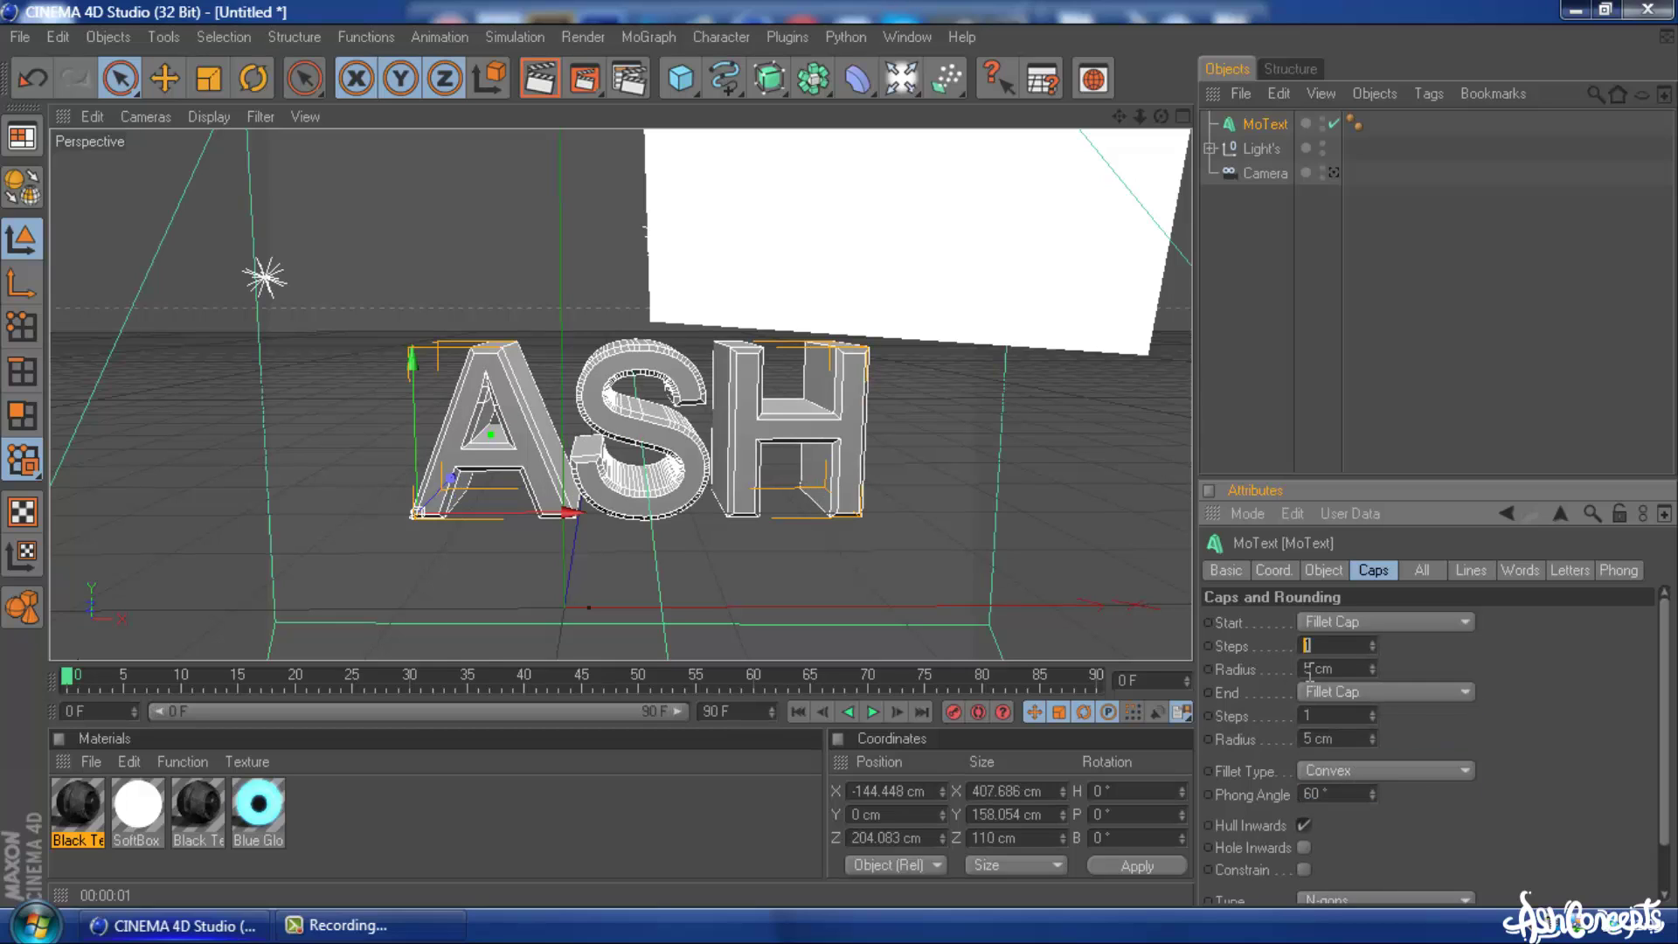
type("2")
key("Return")
double_click(1353, 716)
type("2")
key("Tab")
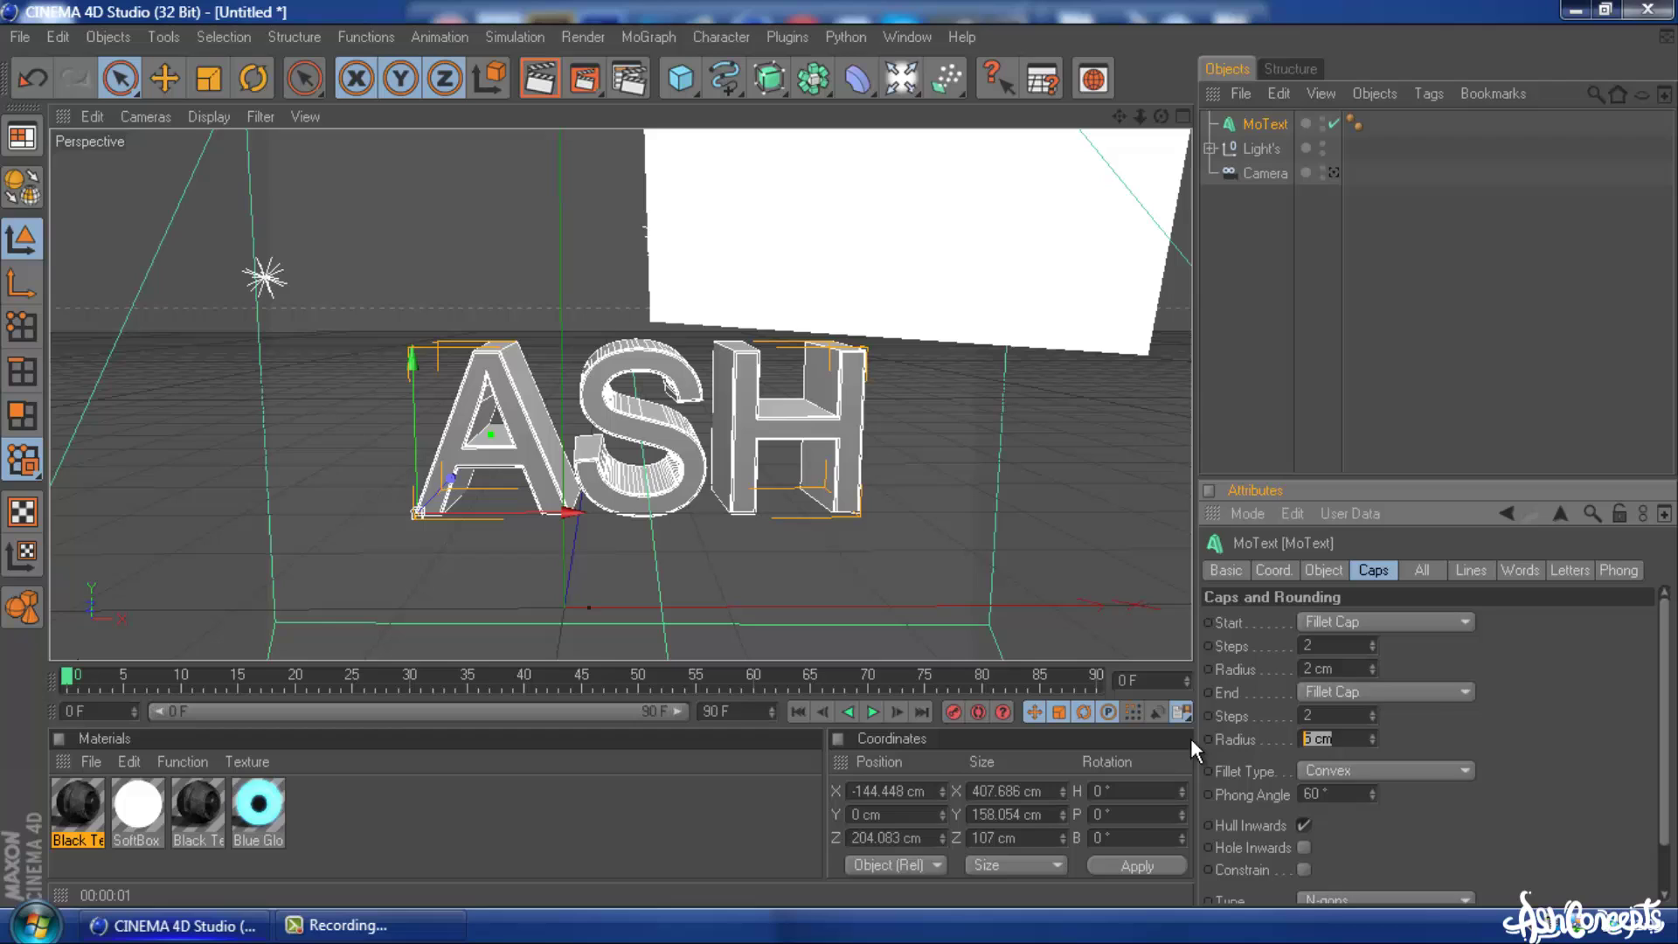
left_click(1416, 691)
left_click(1321, 569)
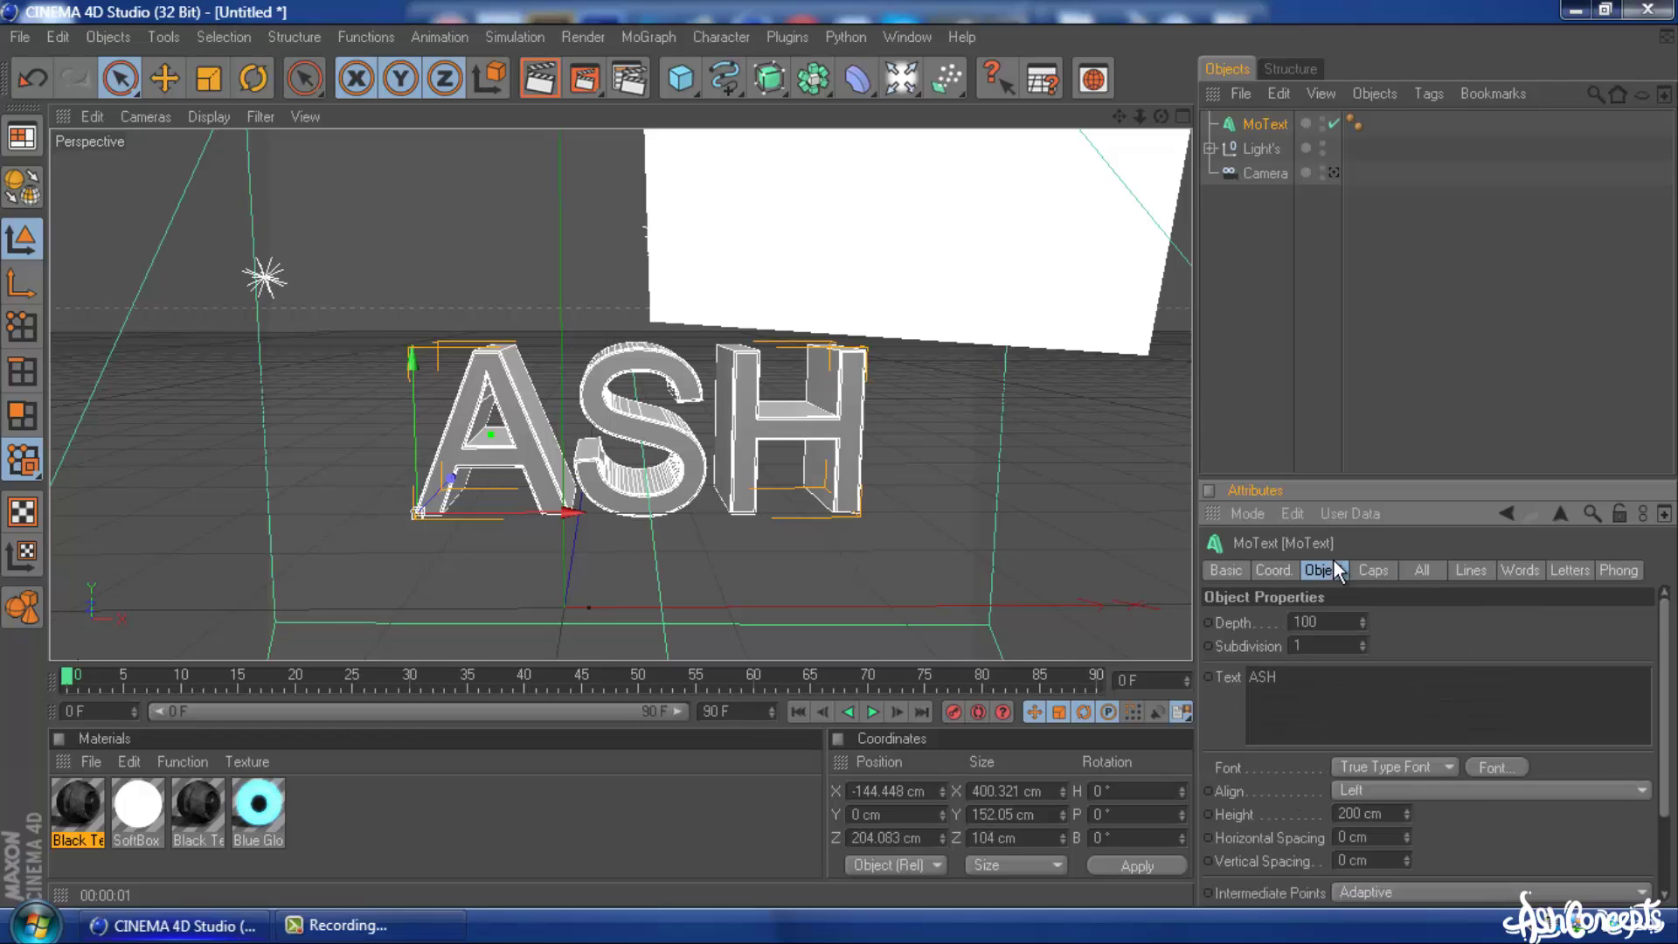
left_click(1323, 570)
Switch the ASH text to the BatmanForeverAlternate font and enter -20 cm horizontal spacing.
left_click(1494, 766)
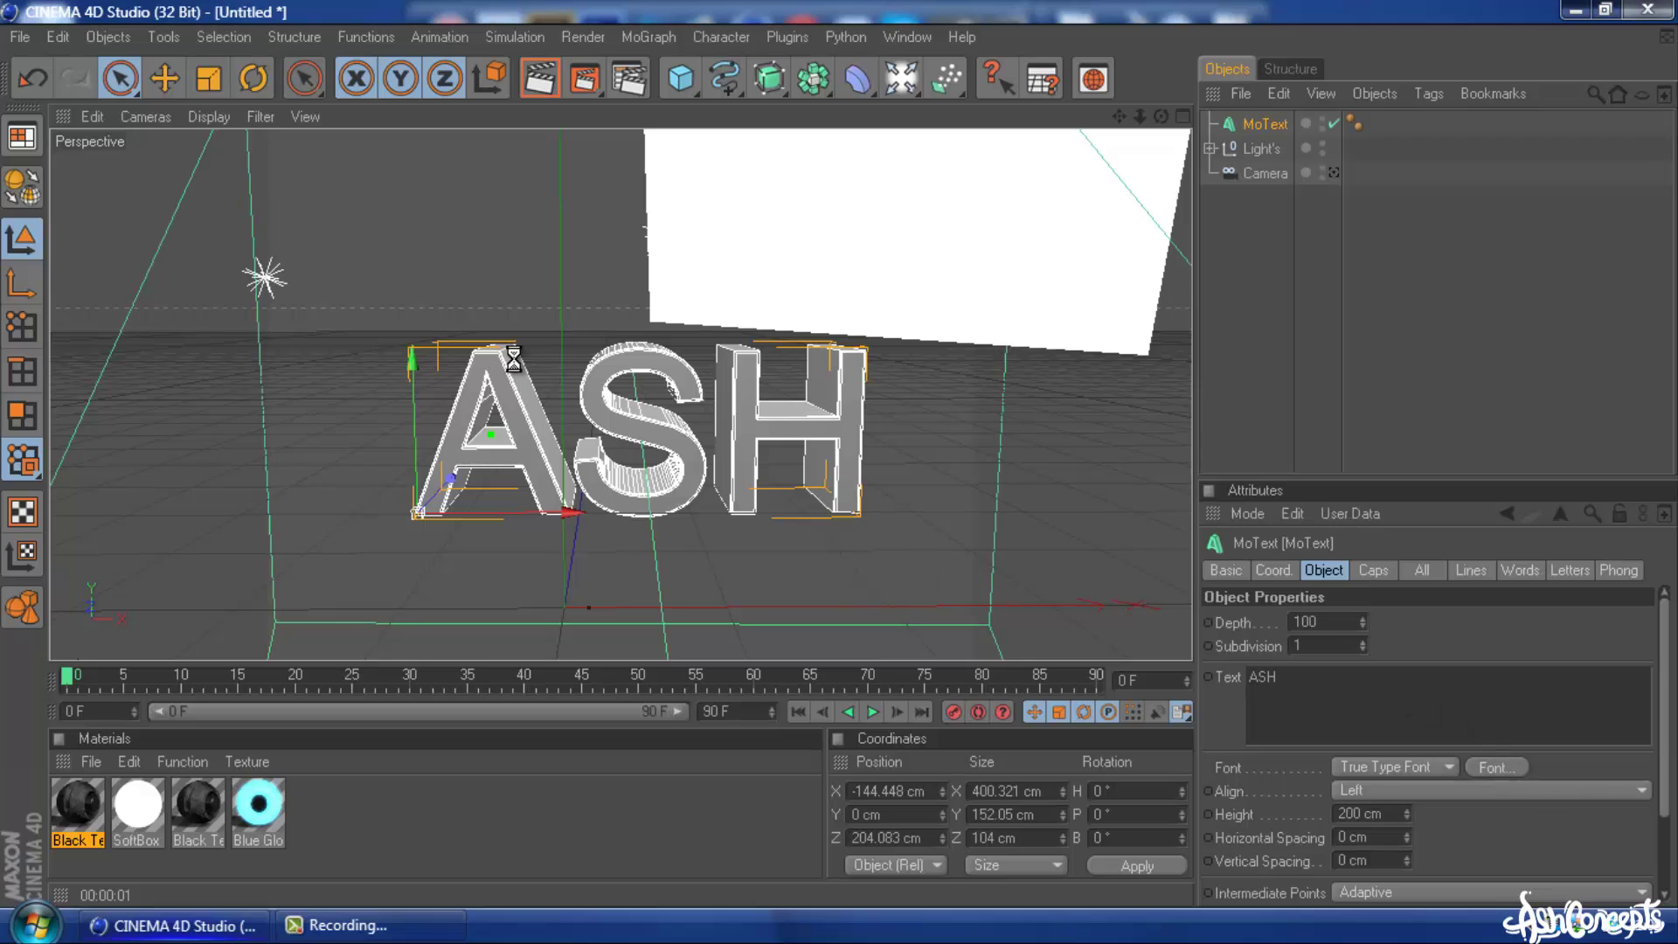
scroll(118, 292, "down", 5)
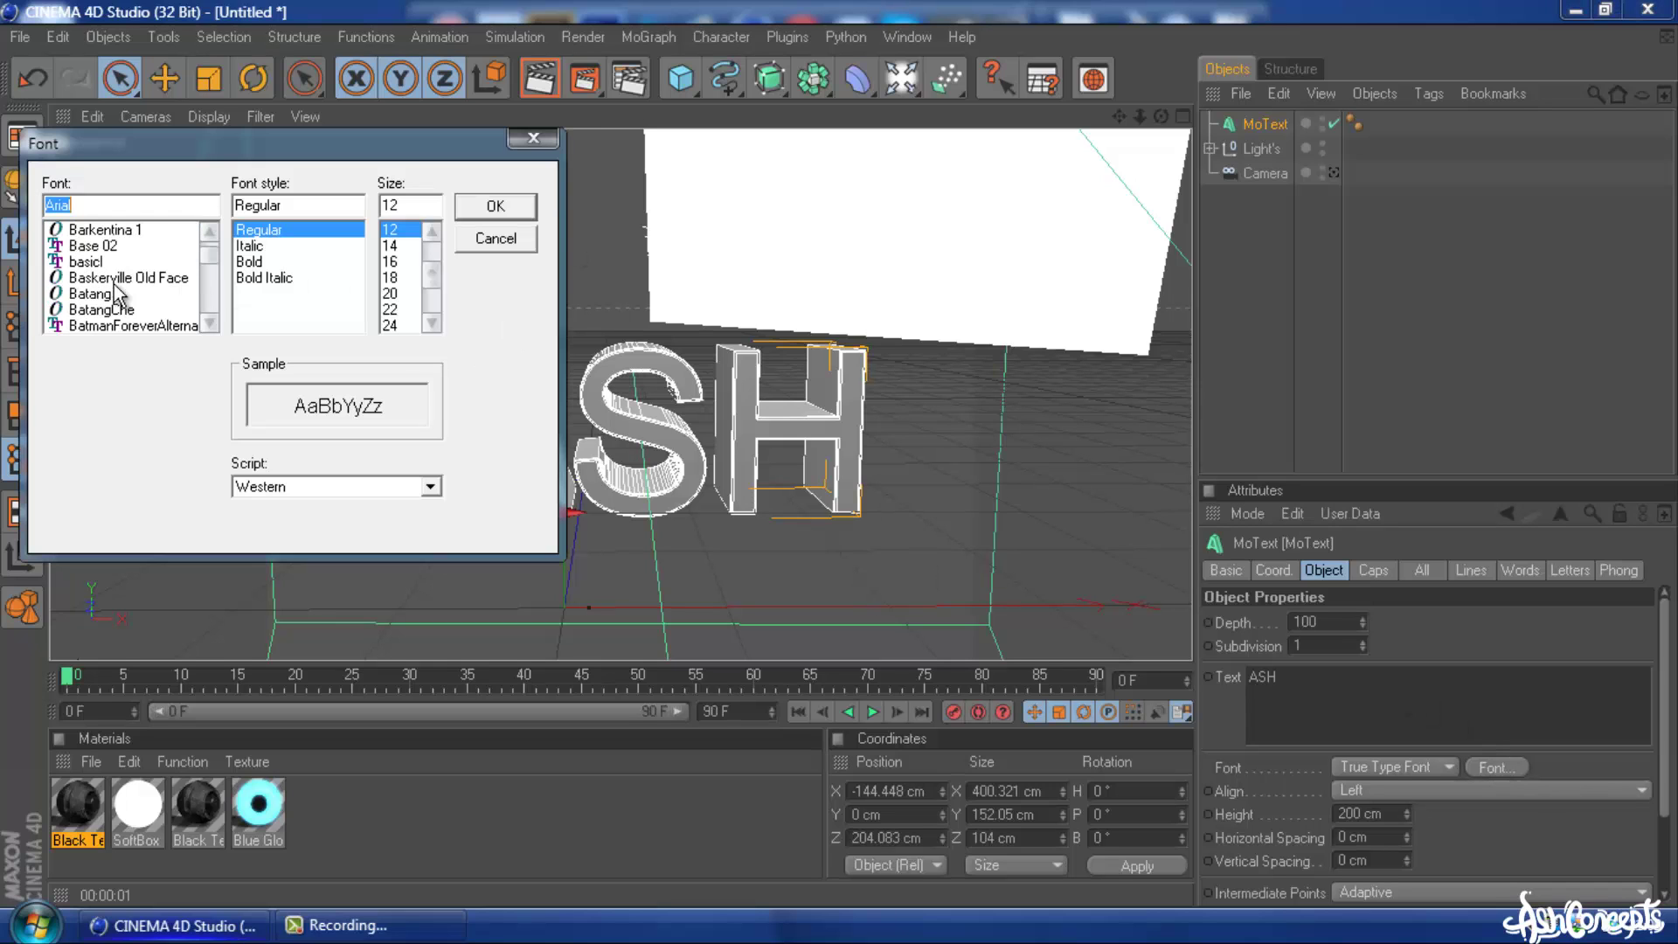
scroll(118, 293, "down", 1)
left_click(131, 278)
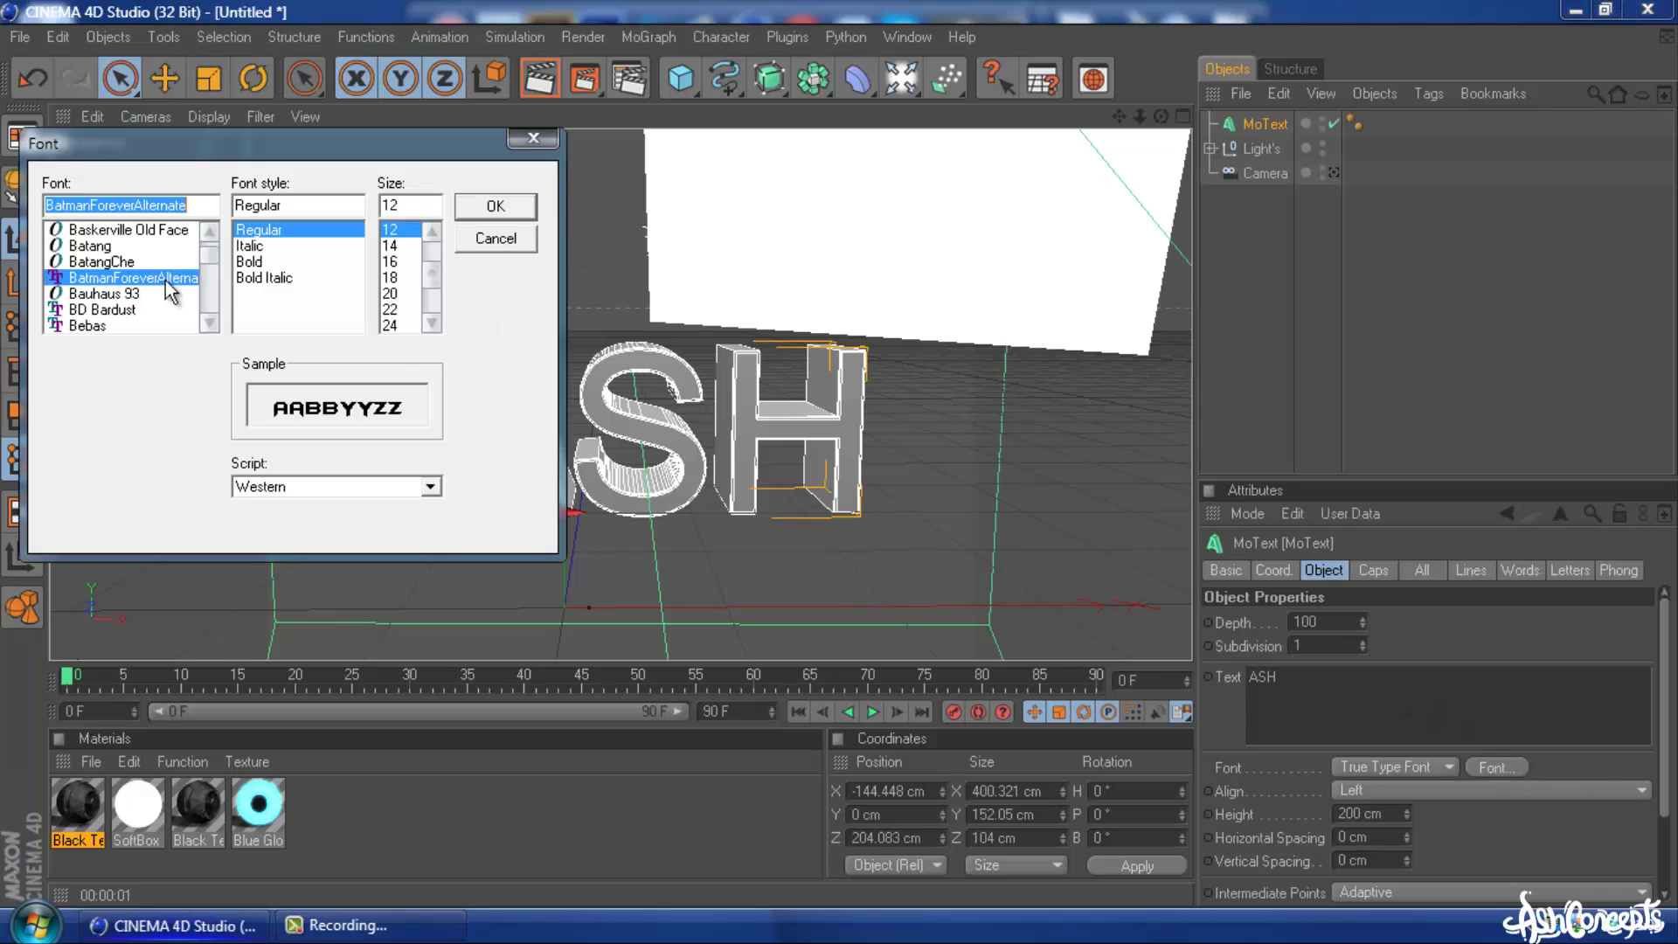
left_click(485, 210)
left_click(504, 509)
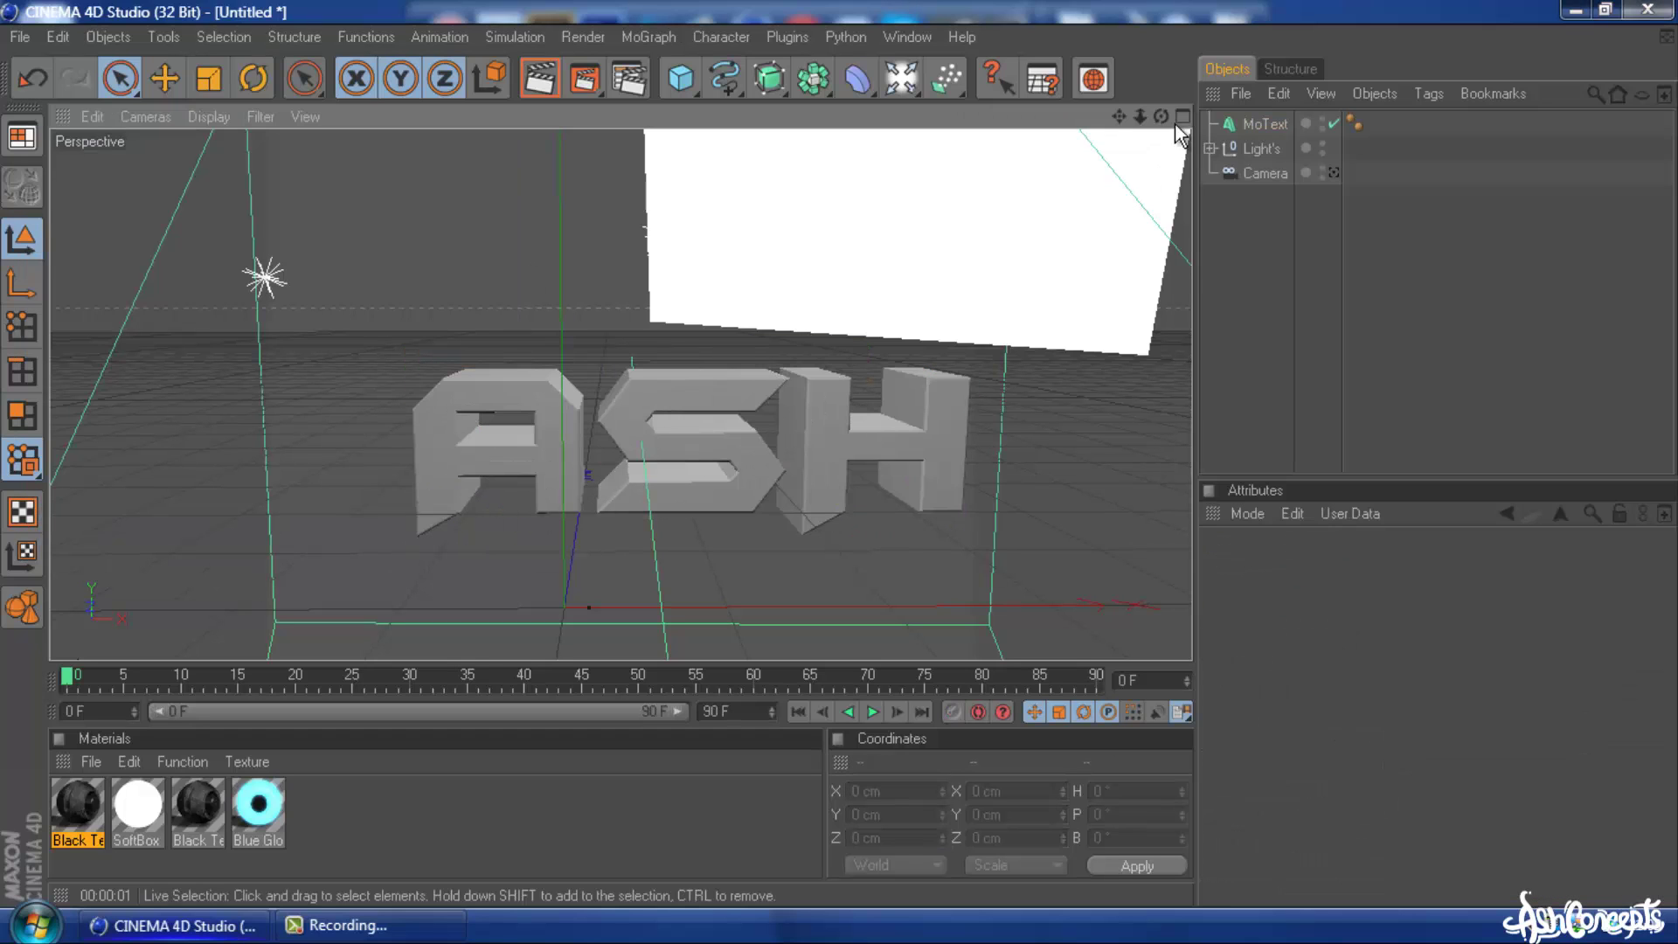
left_click(1259, 124)
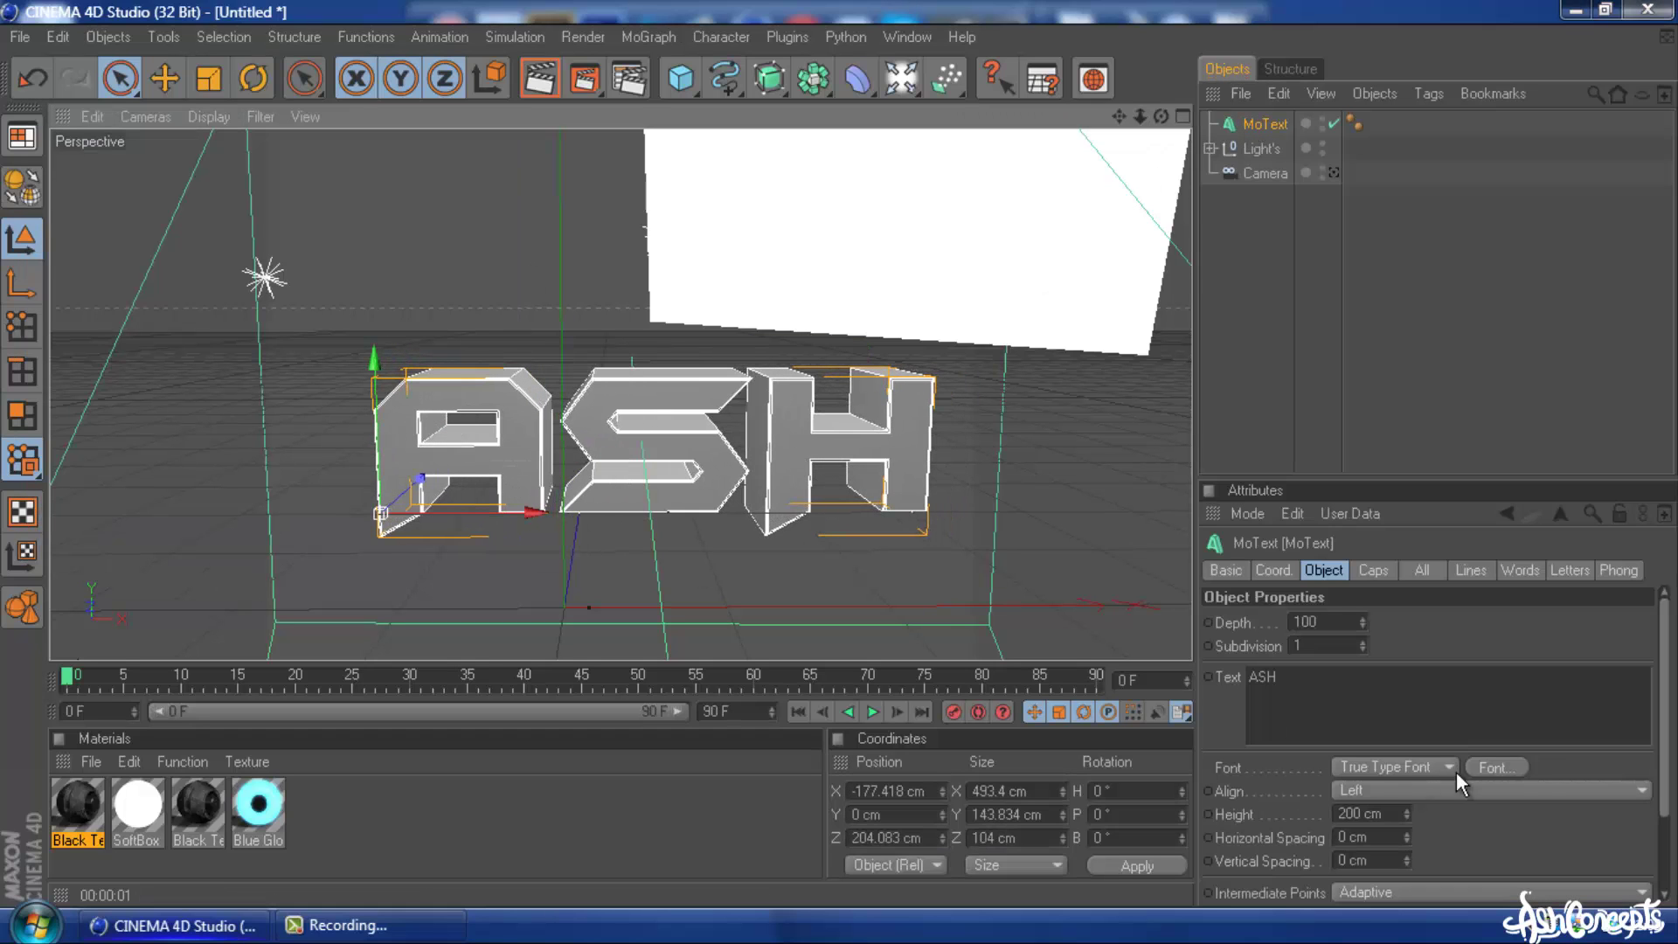
left_click(1490, 767)
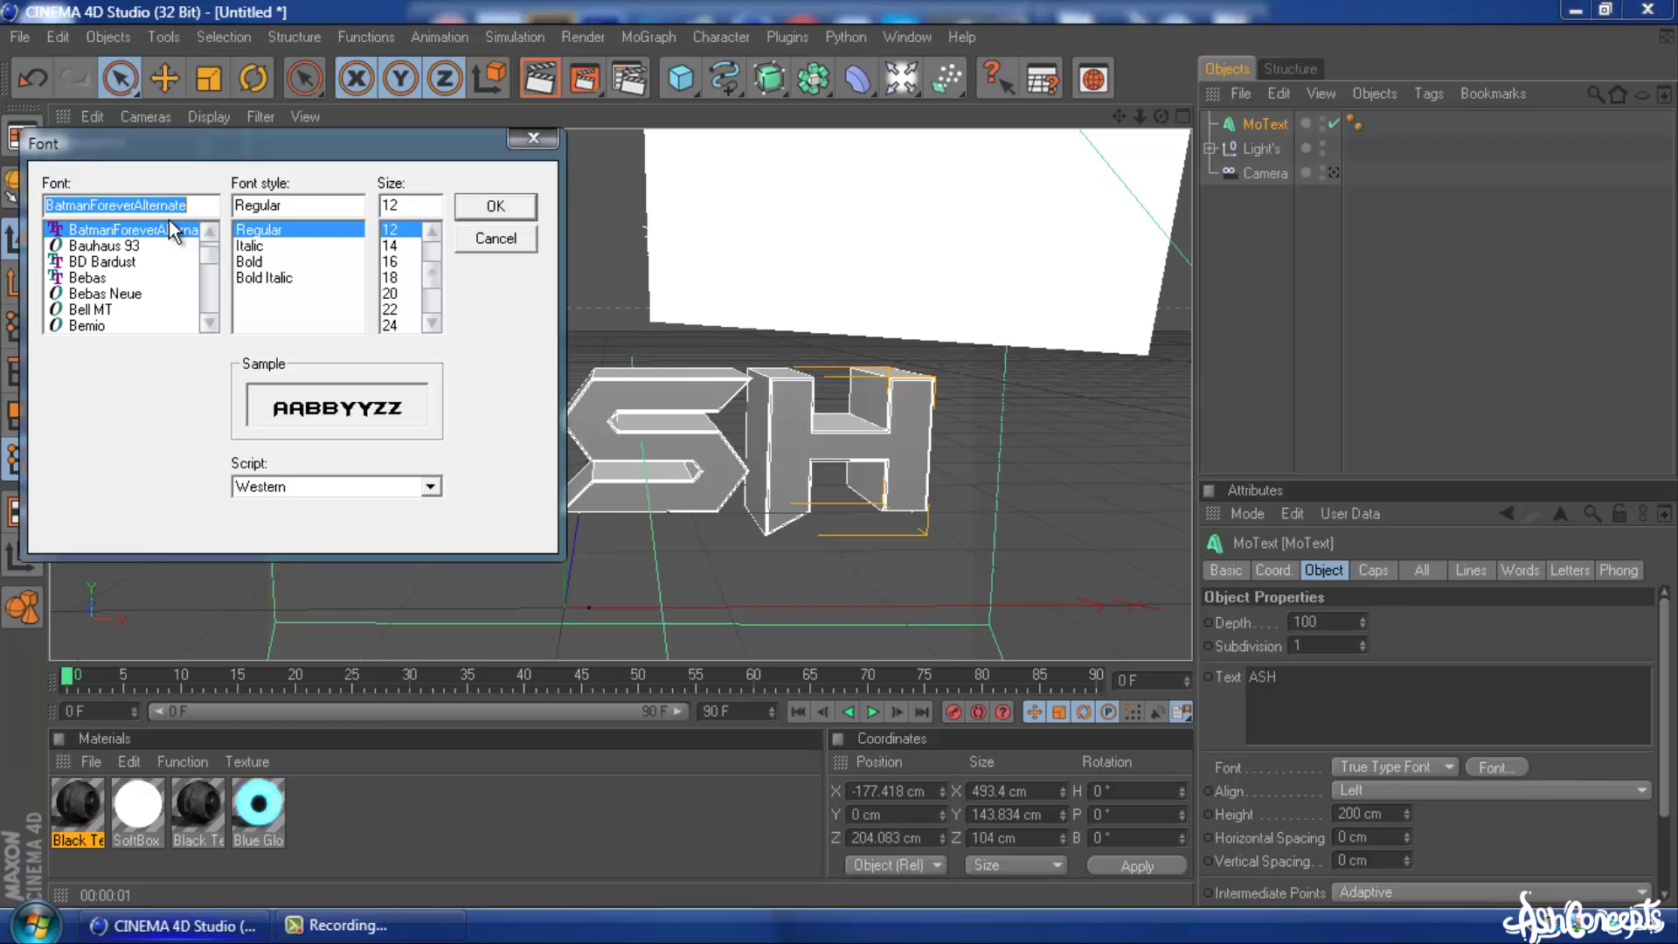
left_click(478, 207)
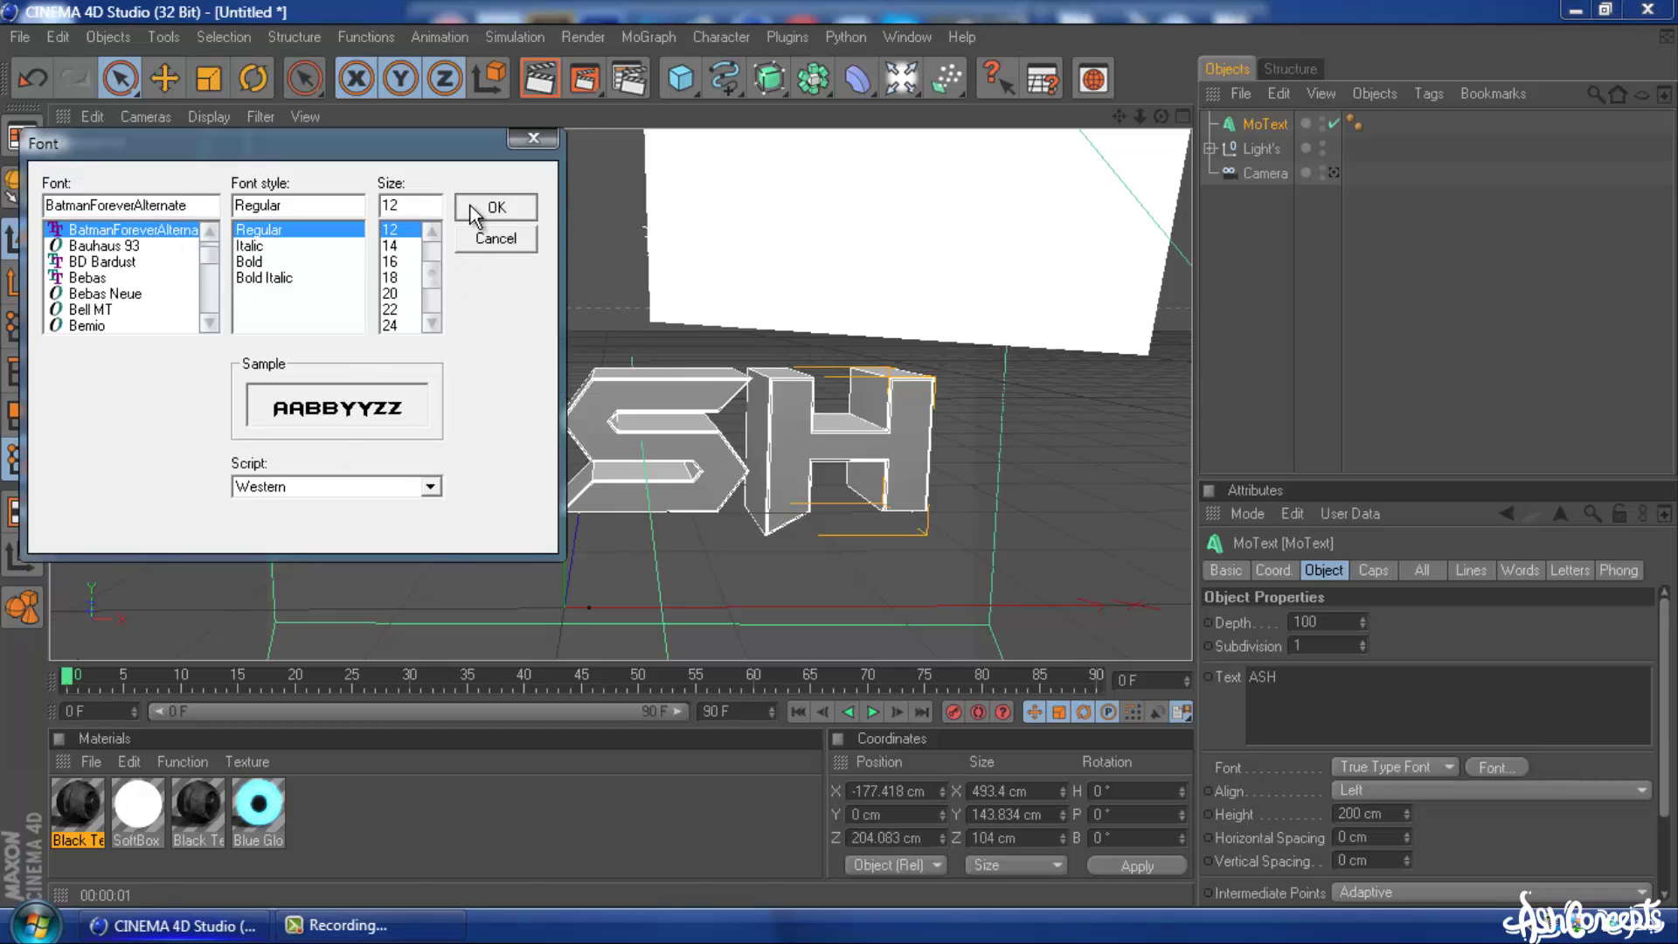
left_click(1374, 837)
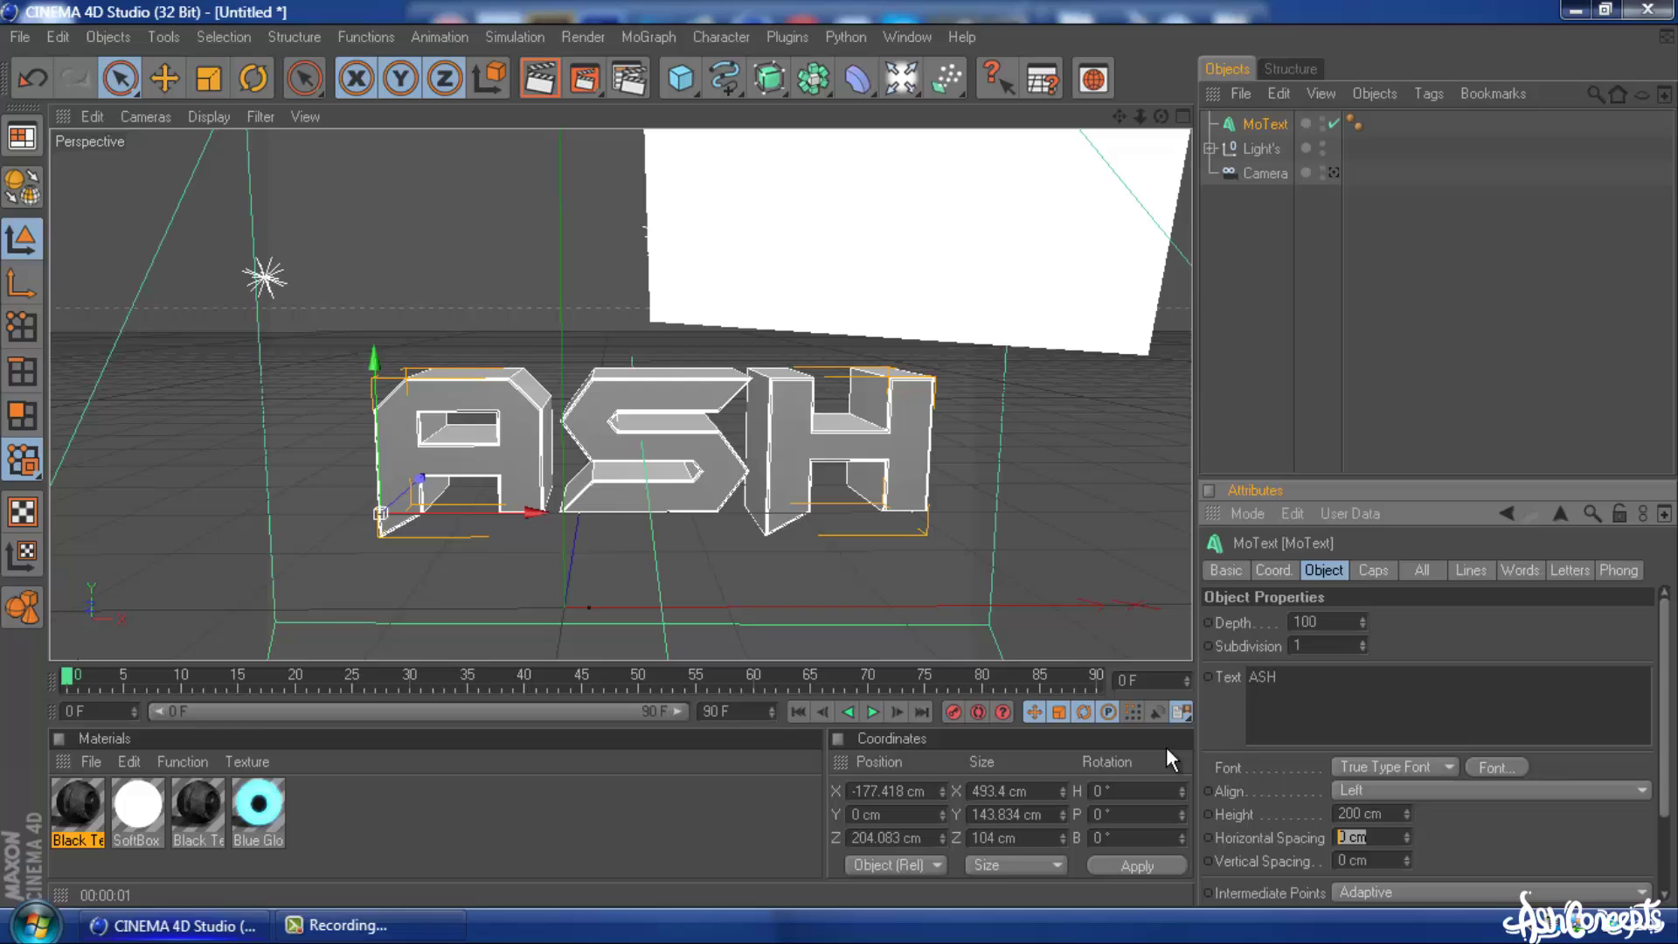
type("=")
type("-20")
Apply the -20 cm spacing, raise the text to Y 21.8 cm, and tilt its pitch to -7.7°.
key("Return")
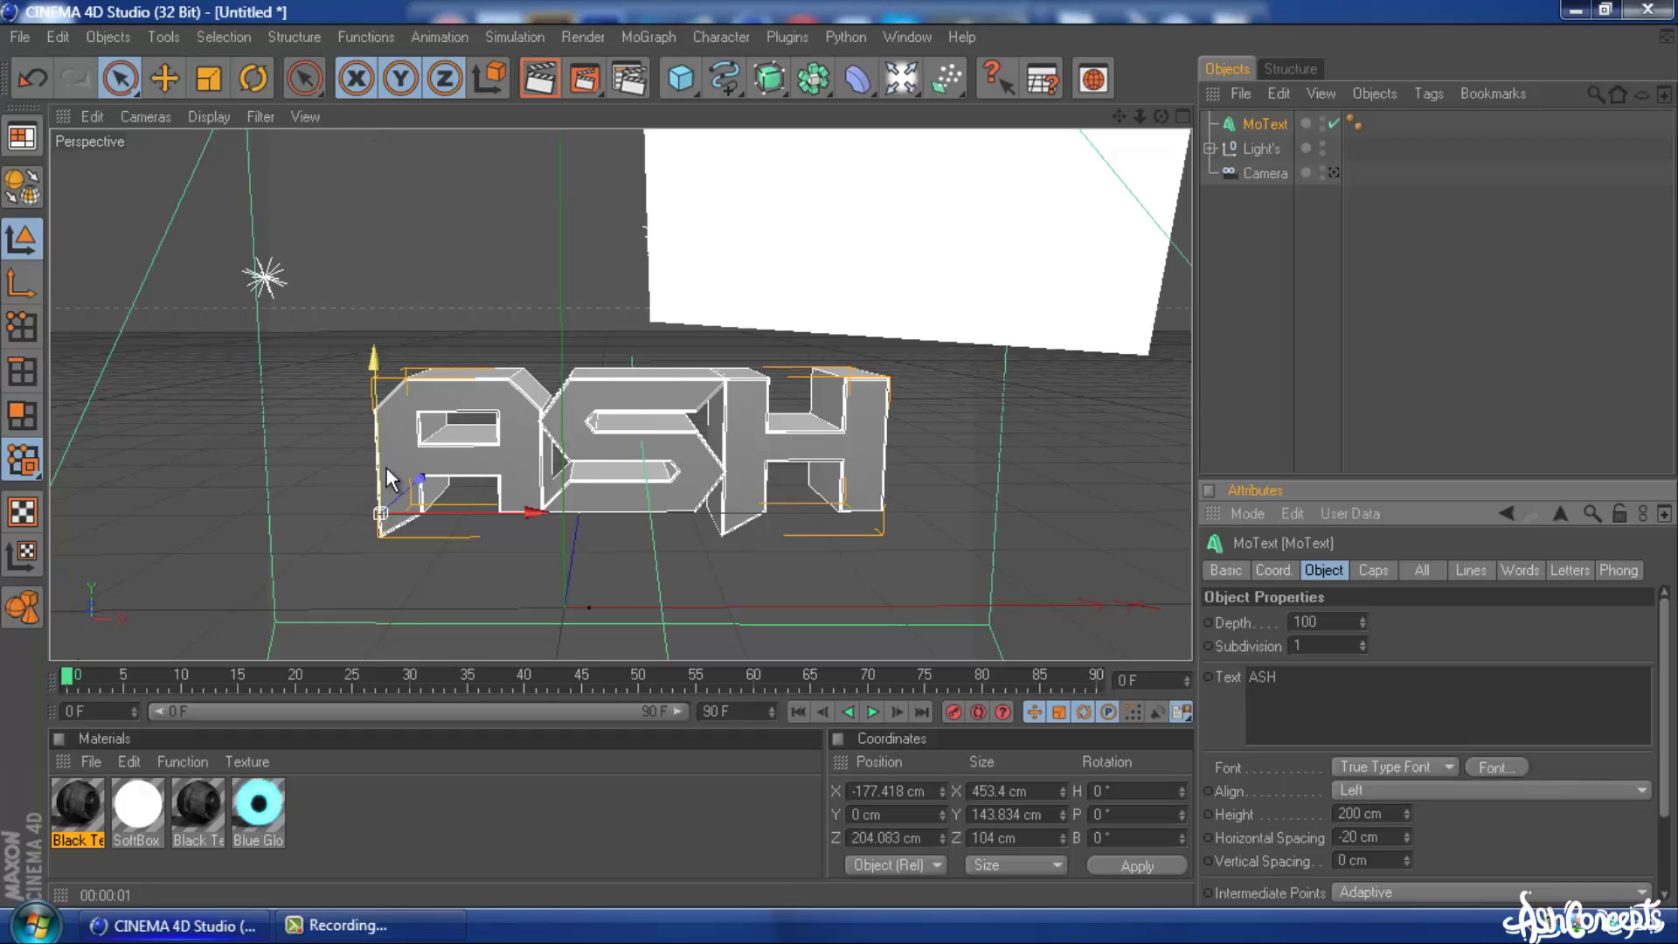
left_click_drag(386, 468, 843, 459)
left_click_drag(474, 486, 463, 494)
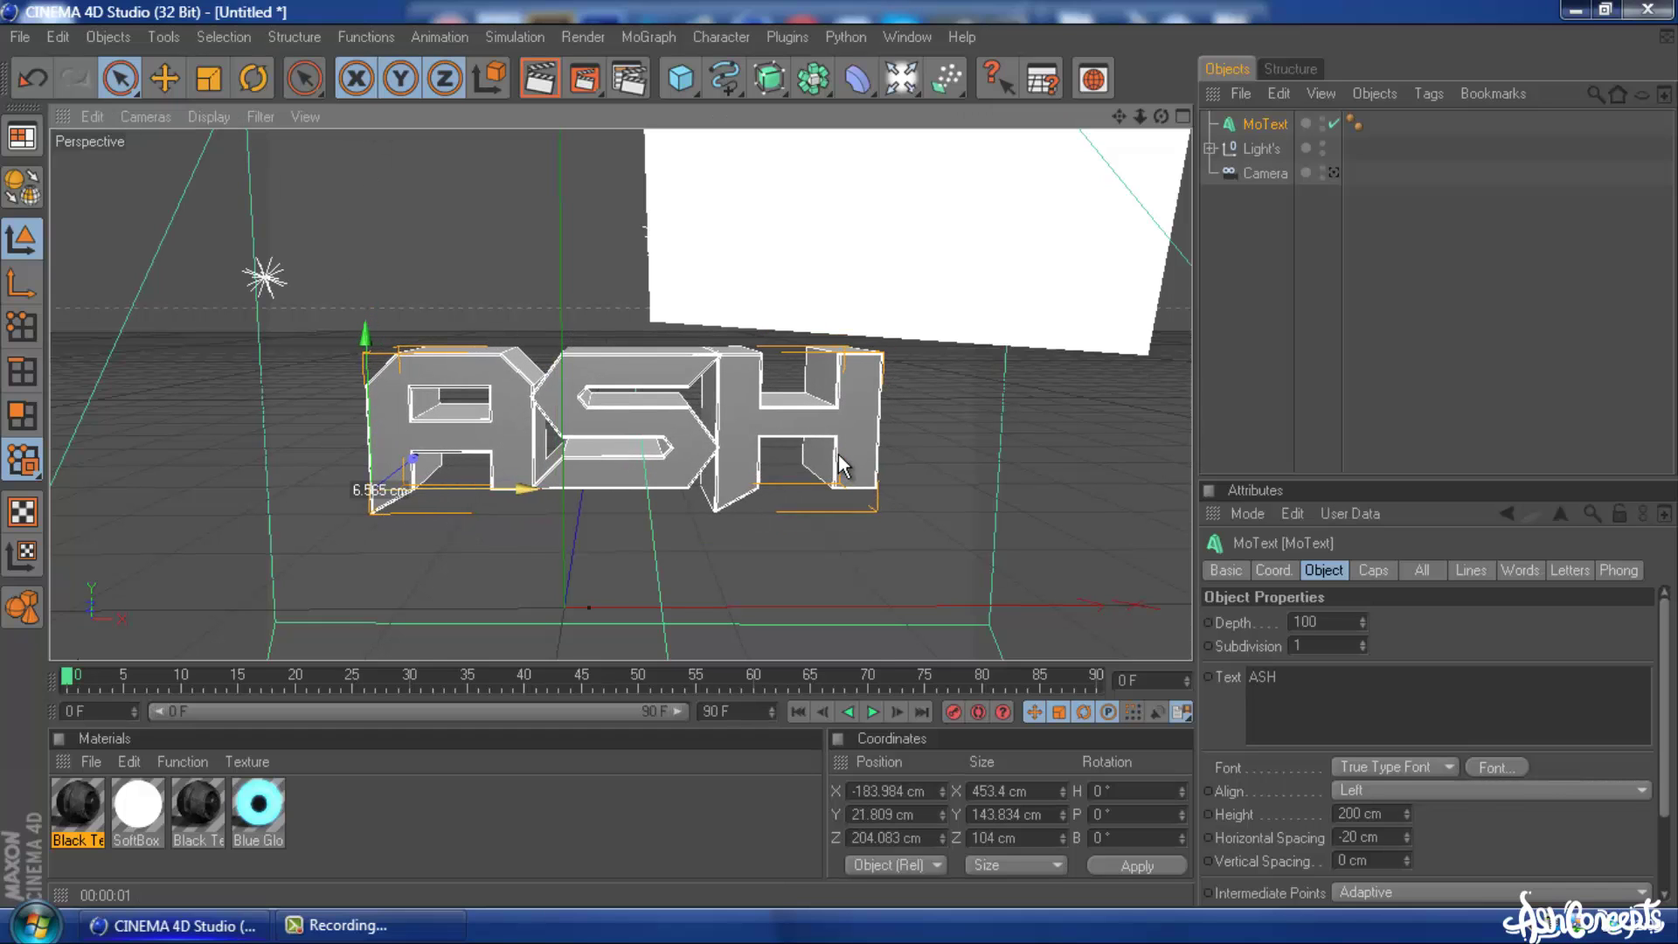
left_click(253, 79)
left_click_drag(360, 421, 354, 434)
left_click(120, 78)
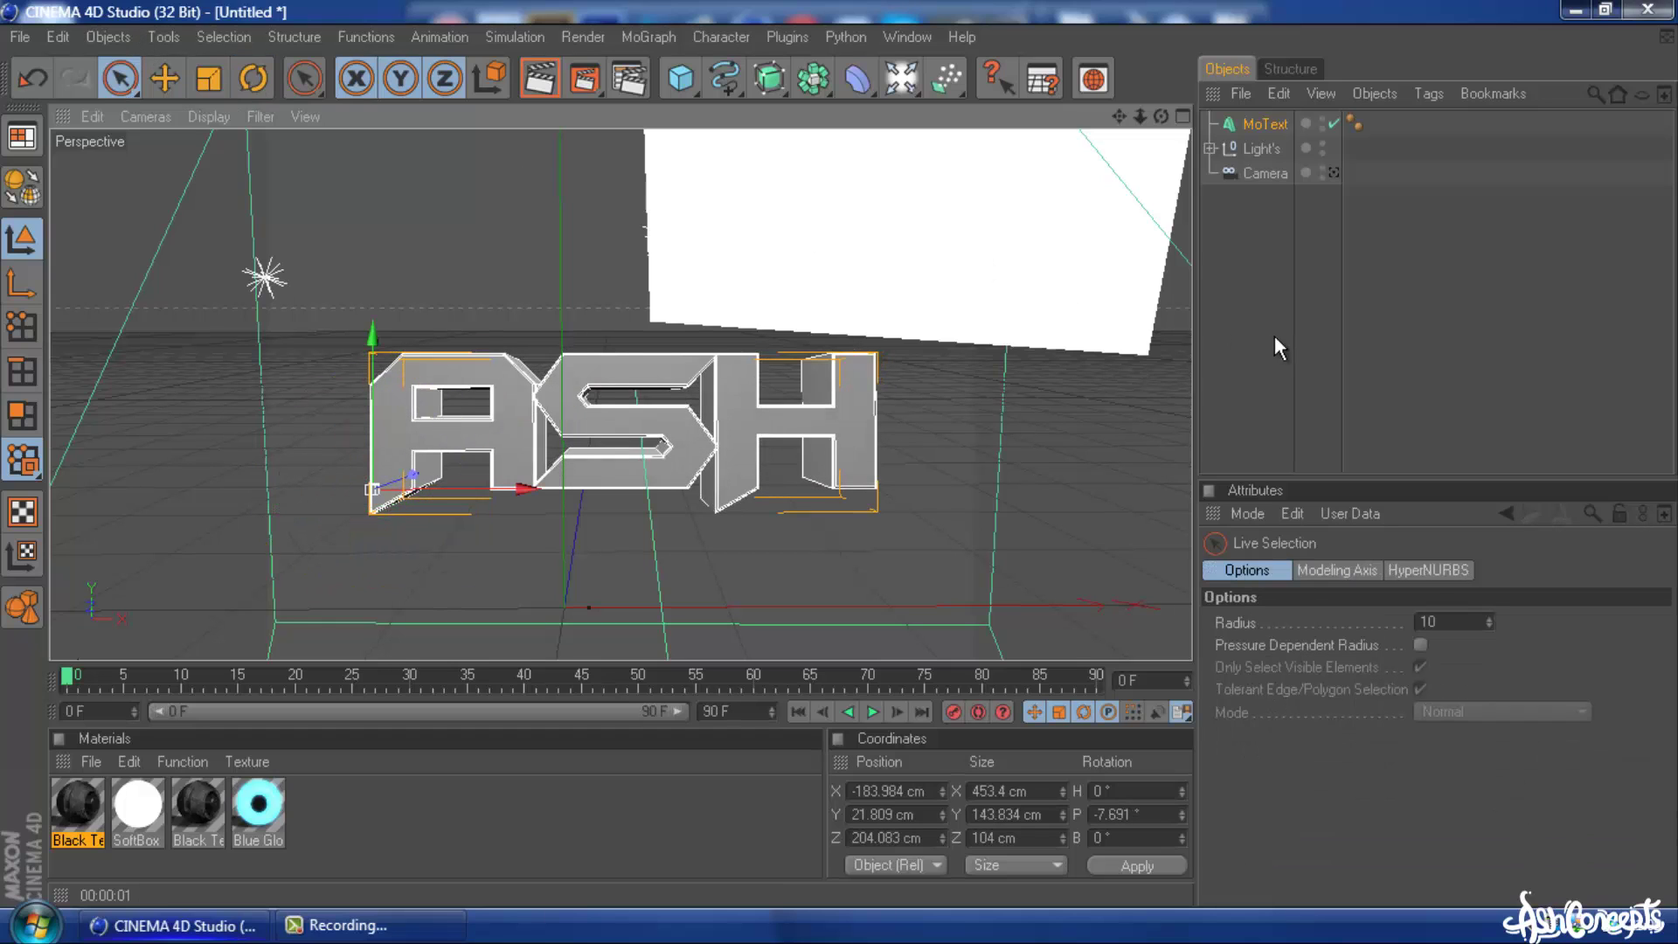
Apply the Black Texture material to MoText using Cubic projection.
left_click(472, 603)
left_click(198, 808)
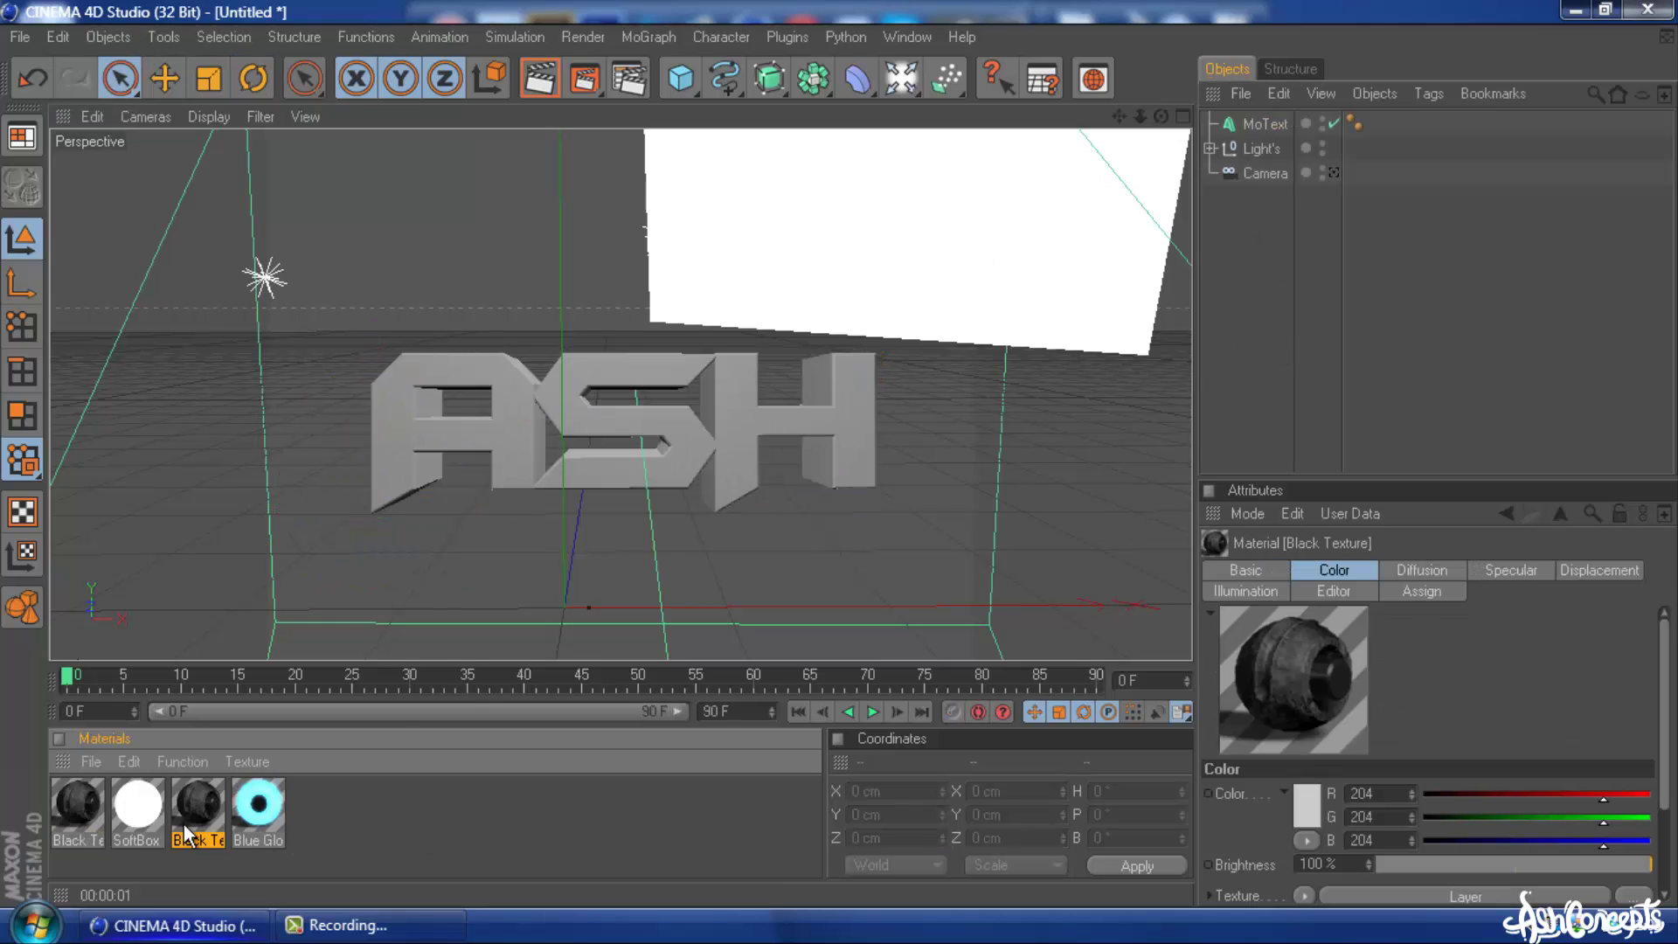
left_click_drag(196, 821, 1277, 124)
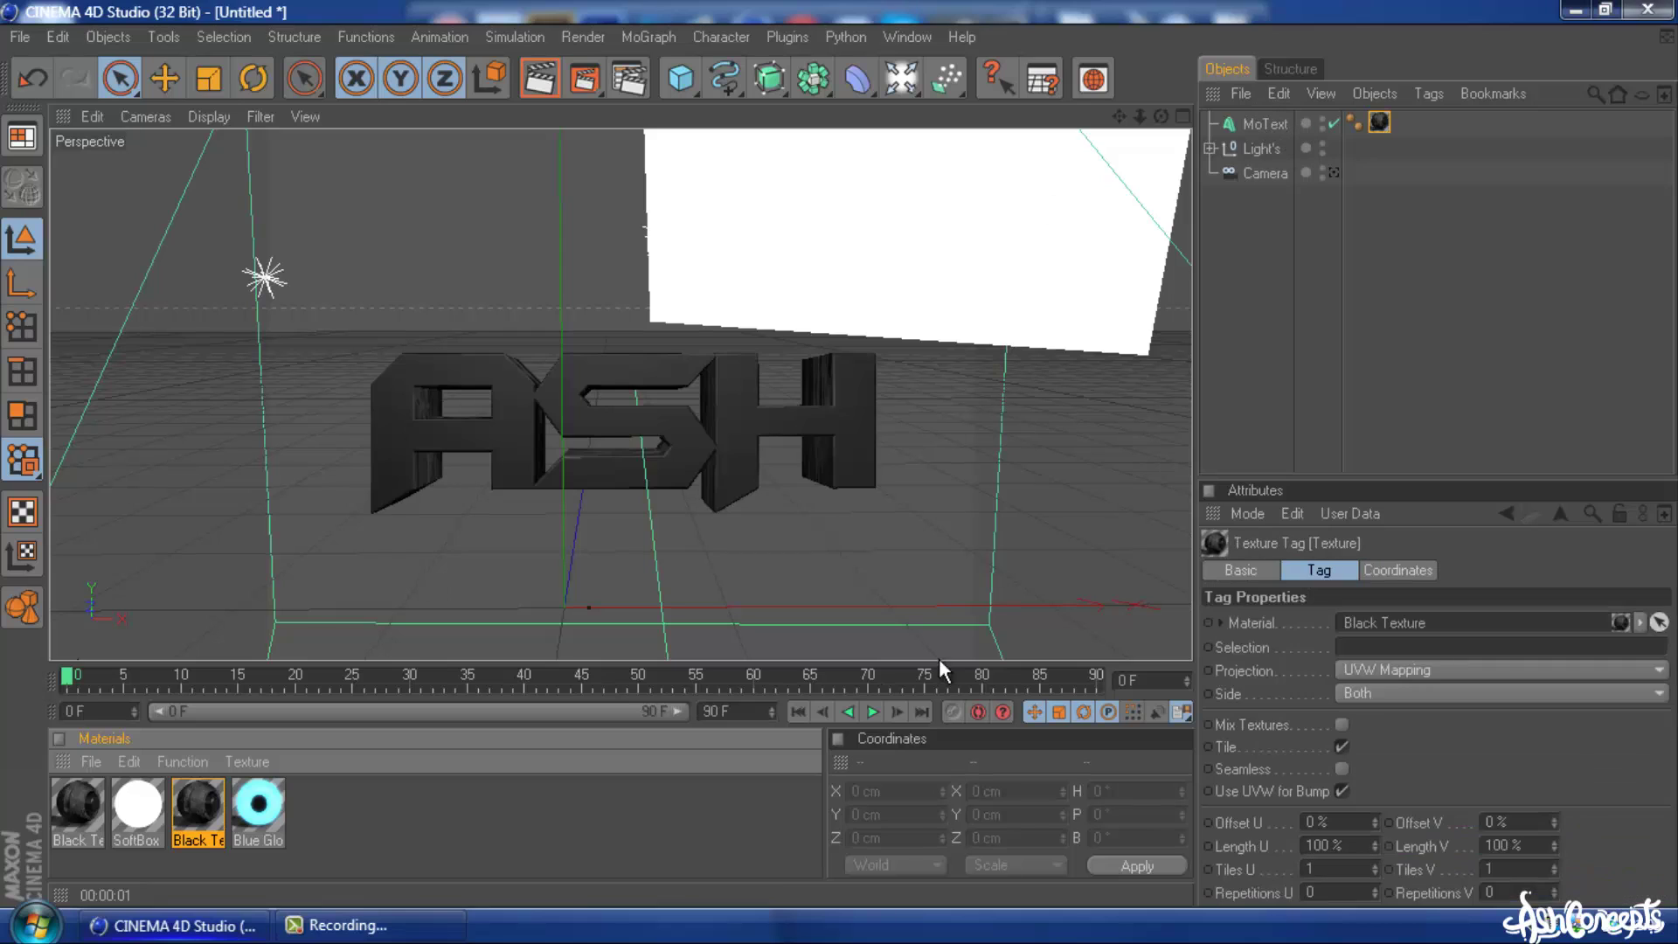
left_click(1375, 670)
left_click(1386, 764)
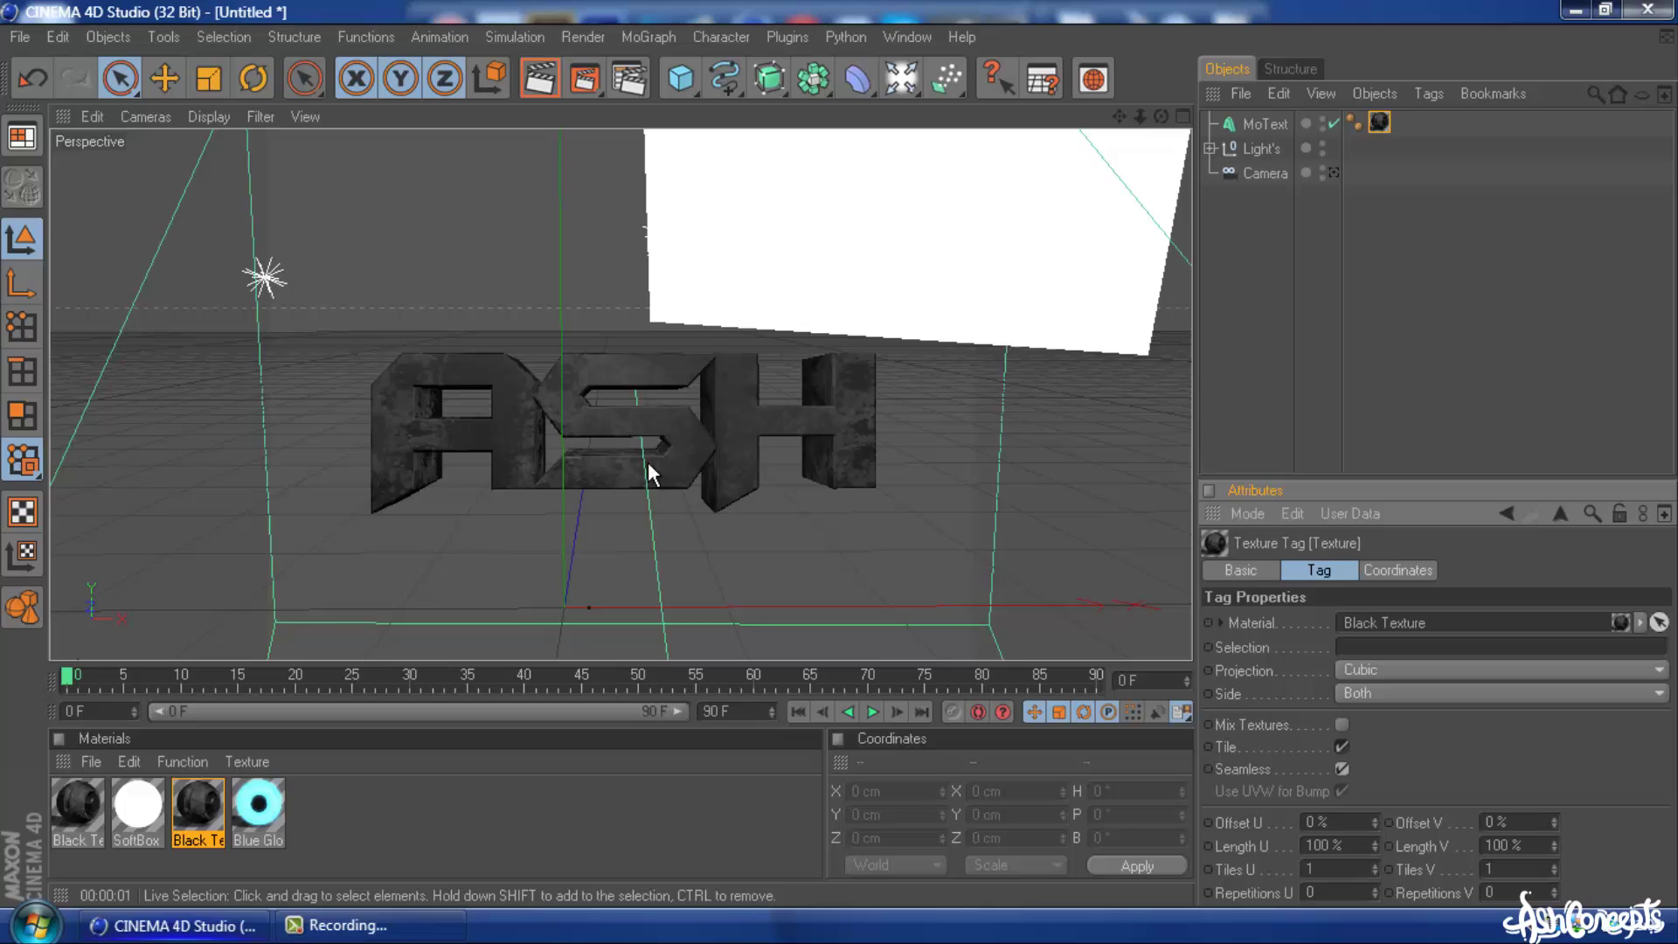
scroll(647, 461, "up", 2)
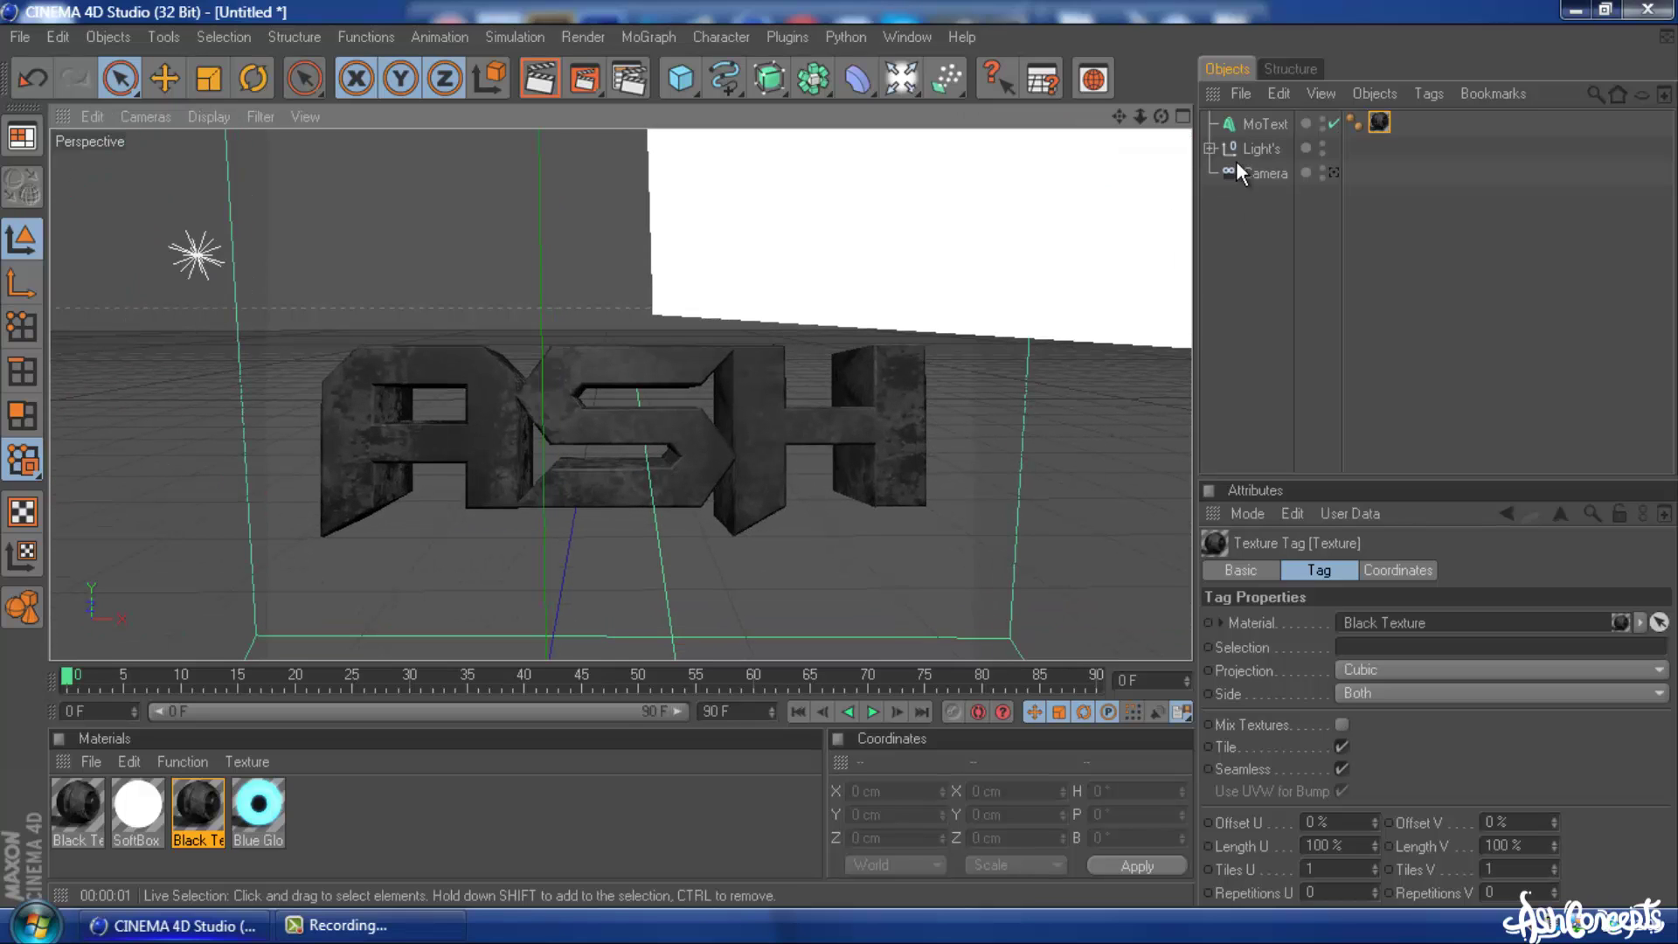
left_click(1271, 123)
left_click(1272, 105)
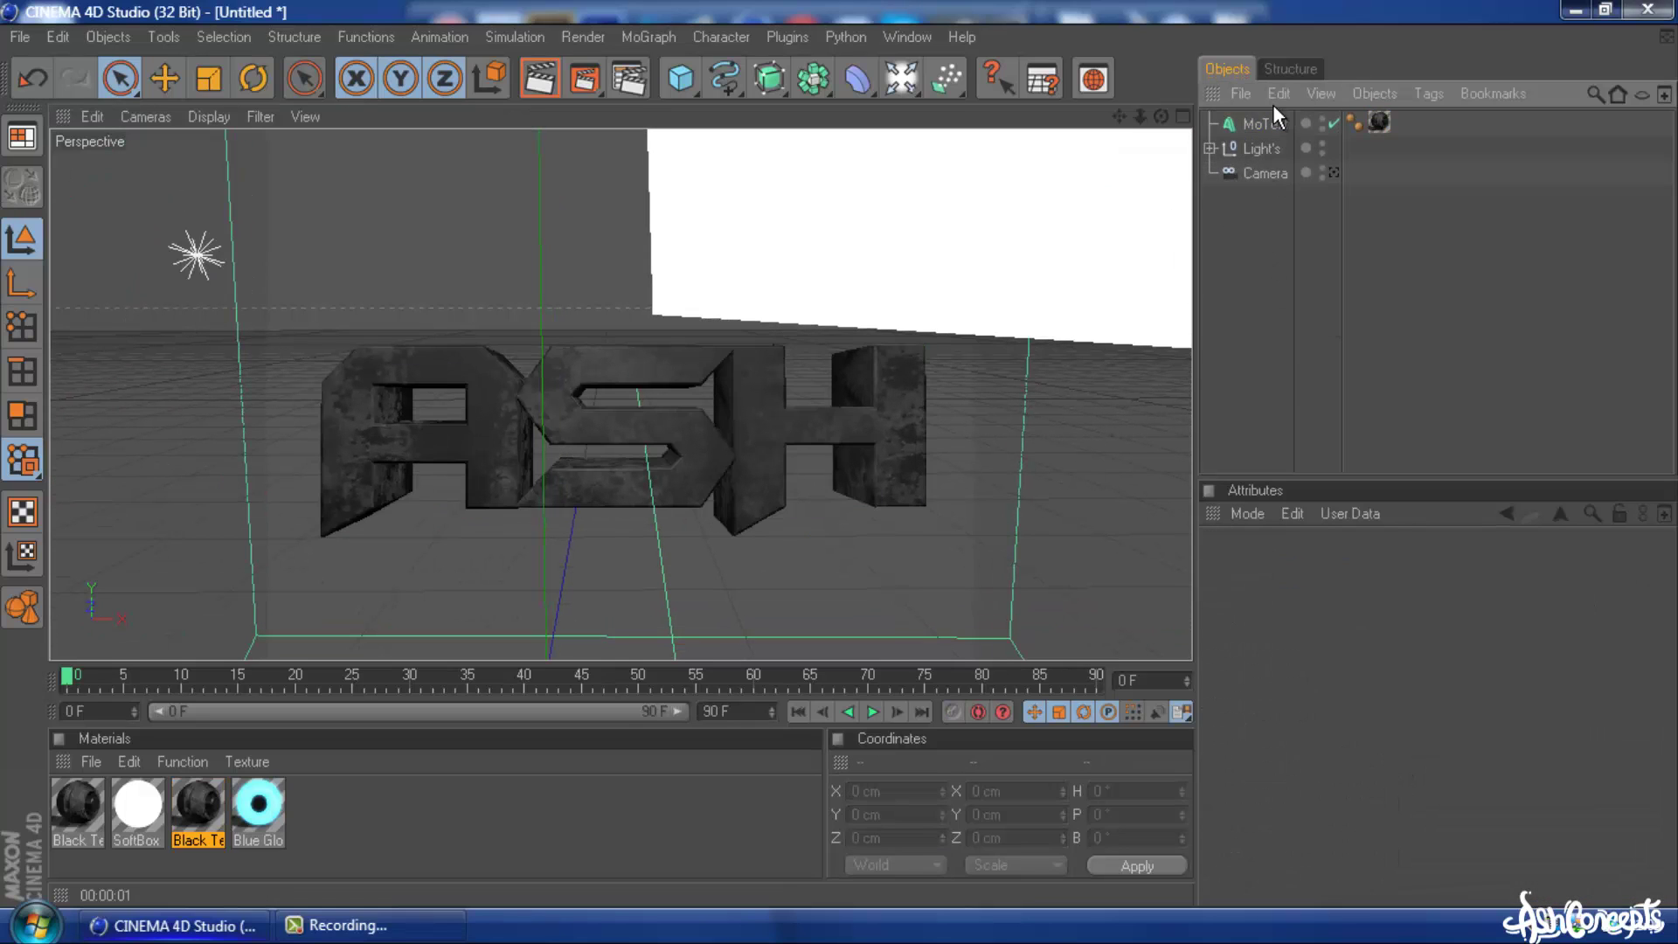
left_click(1273, 119)
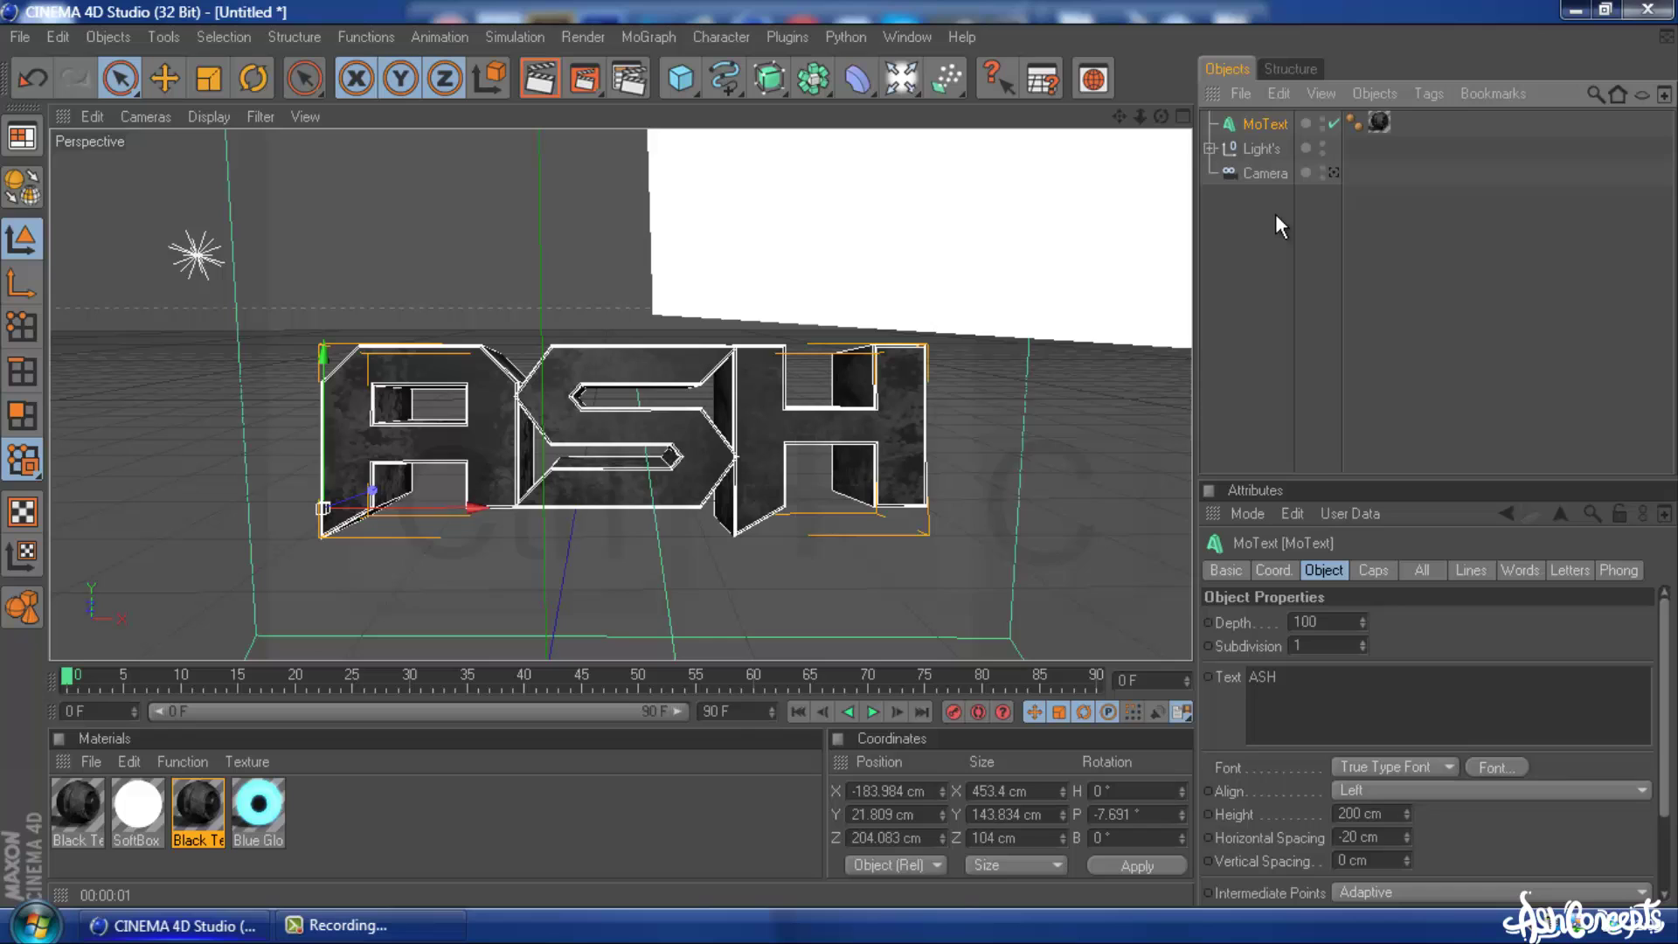
Duplicate MoText with Ctrl+C/Ctrl+V to create MoText.1, then bring up the generator list.
key("ctrl+c")
key("ctrl+v")
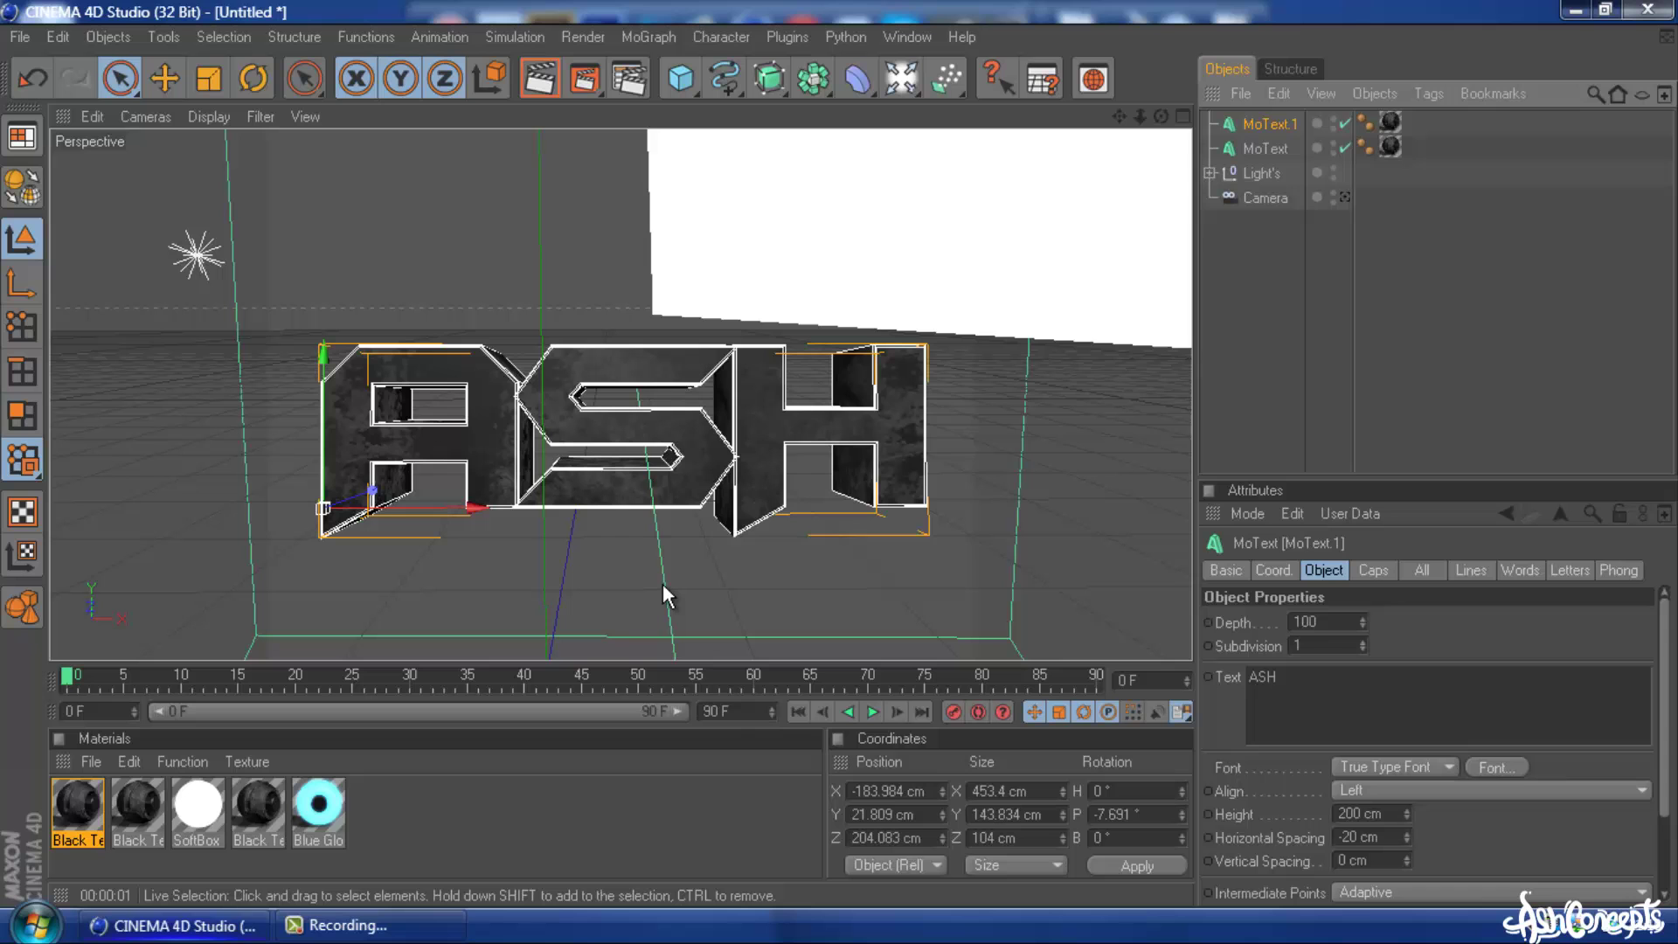
key("alt")
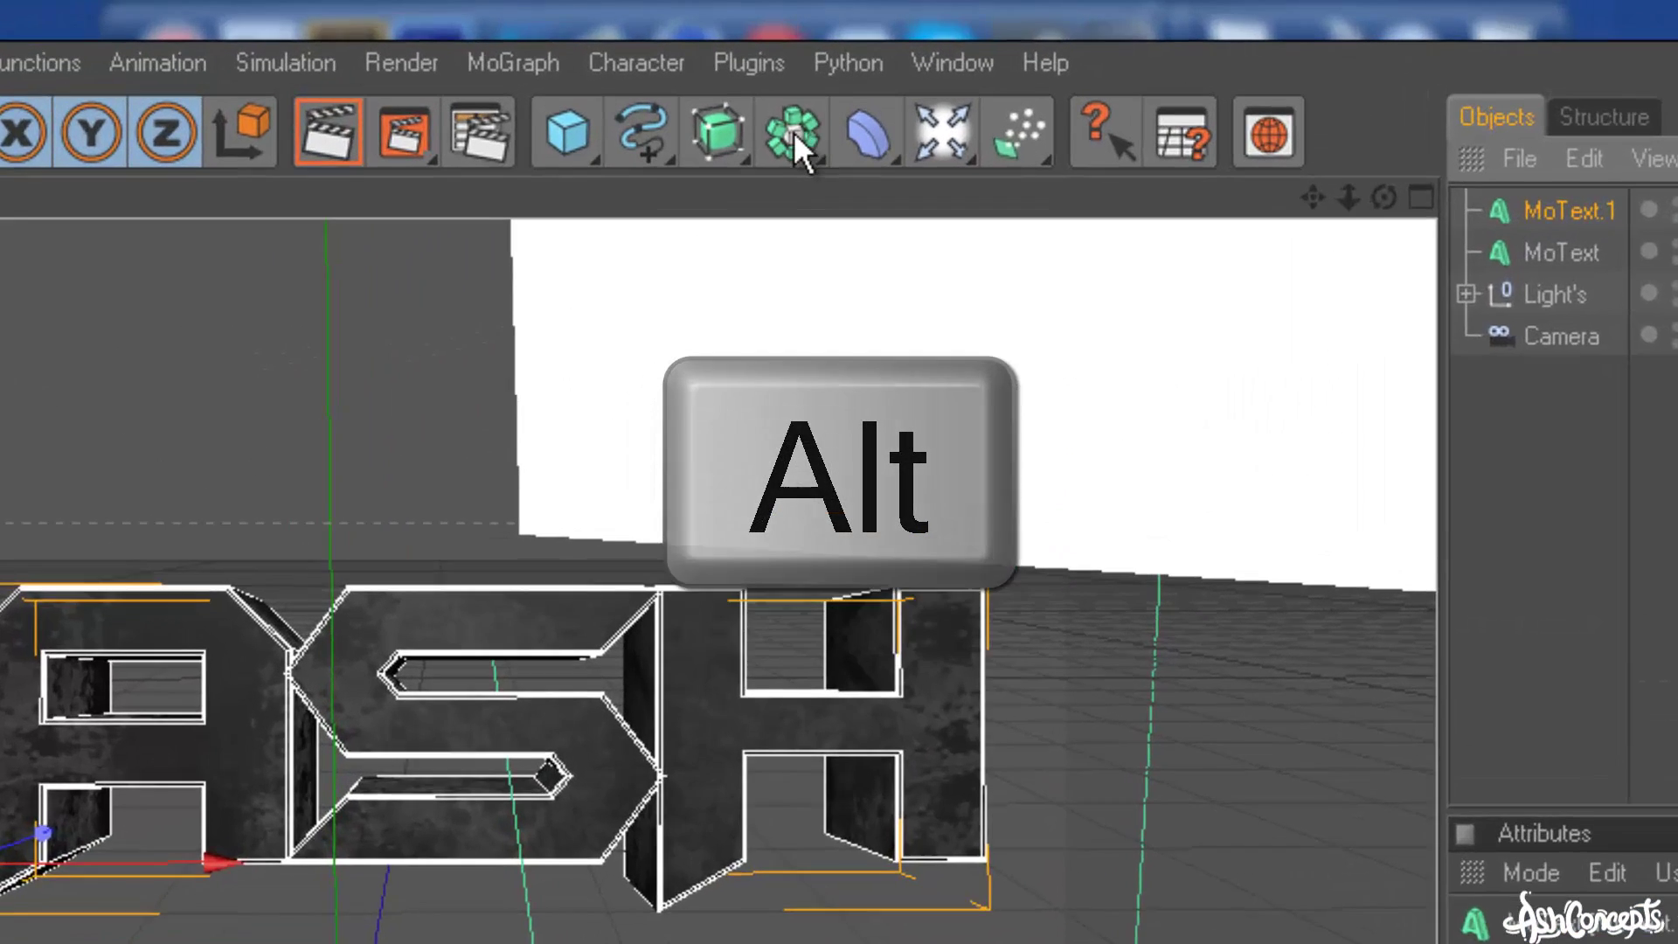
left_click(795, 138)
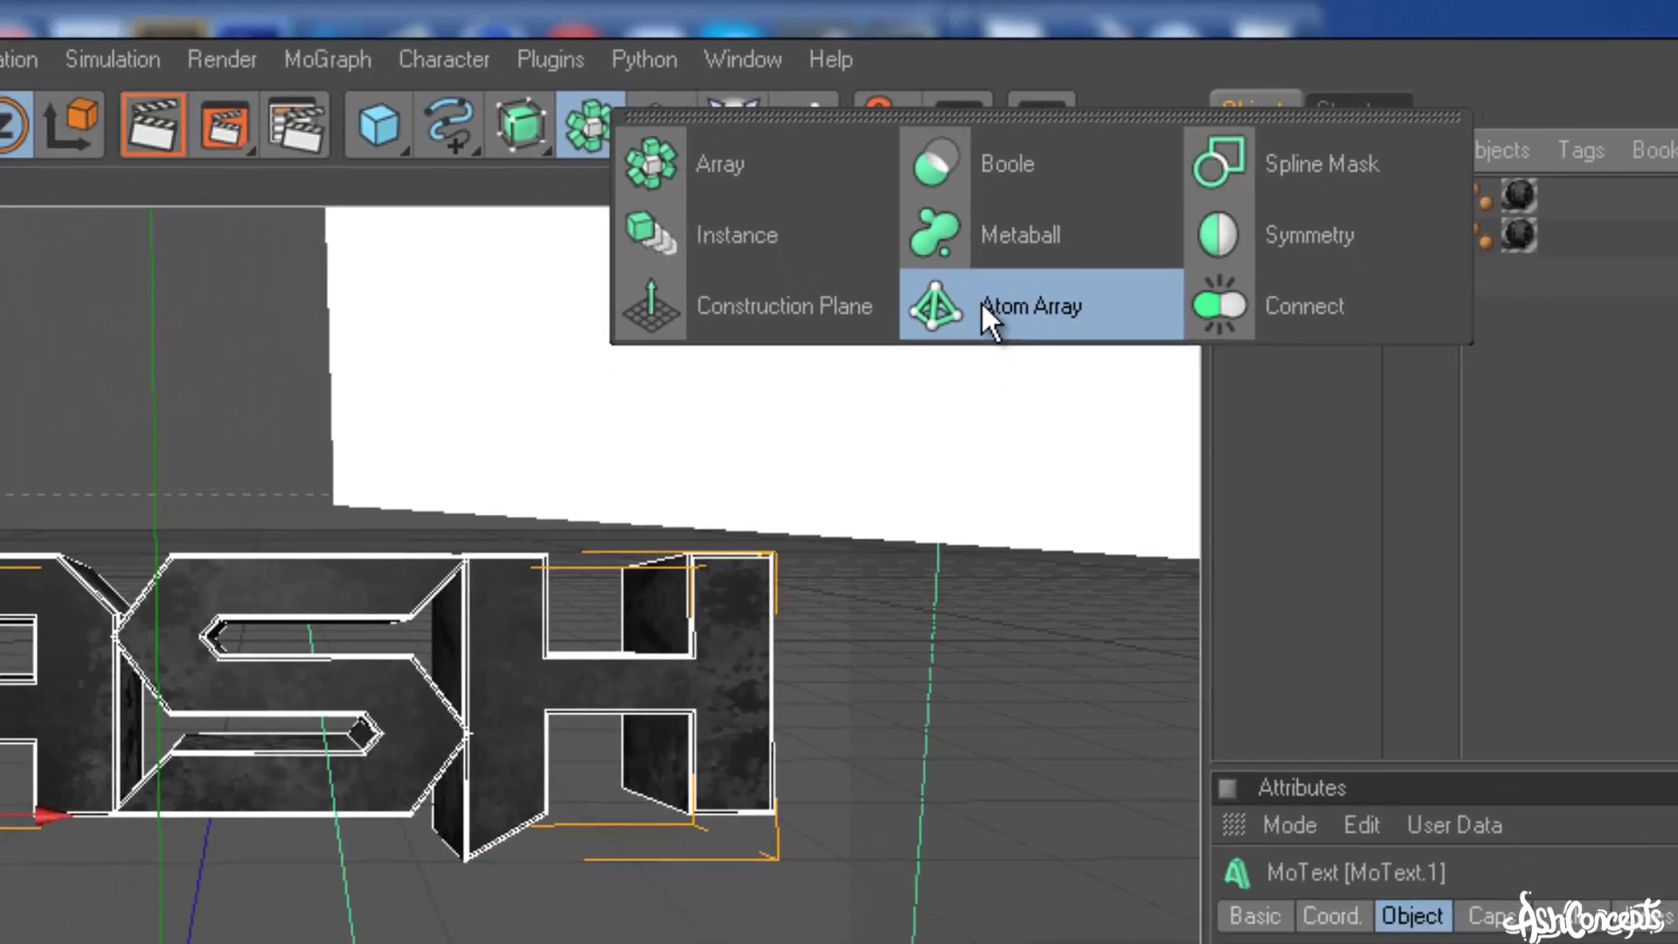
Wrap MoText.1 in an Atom Array with 1 cm sphere and cylinder radii.
left_click(981, 301)
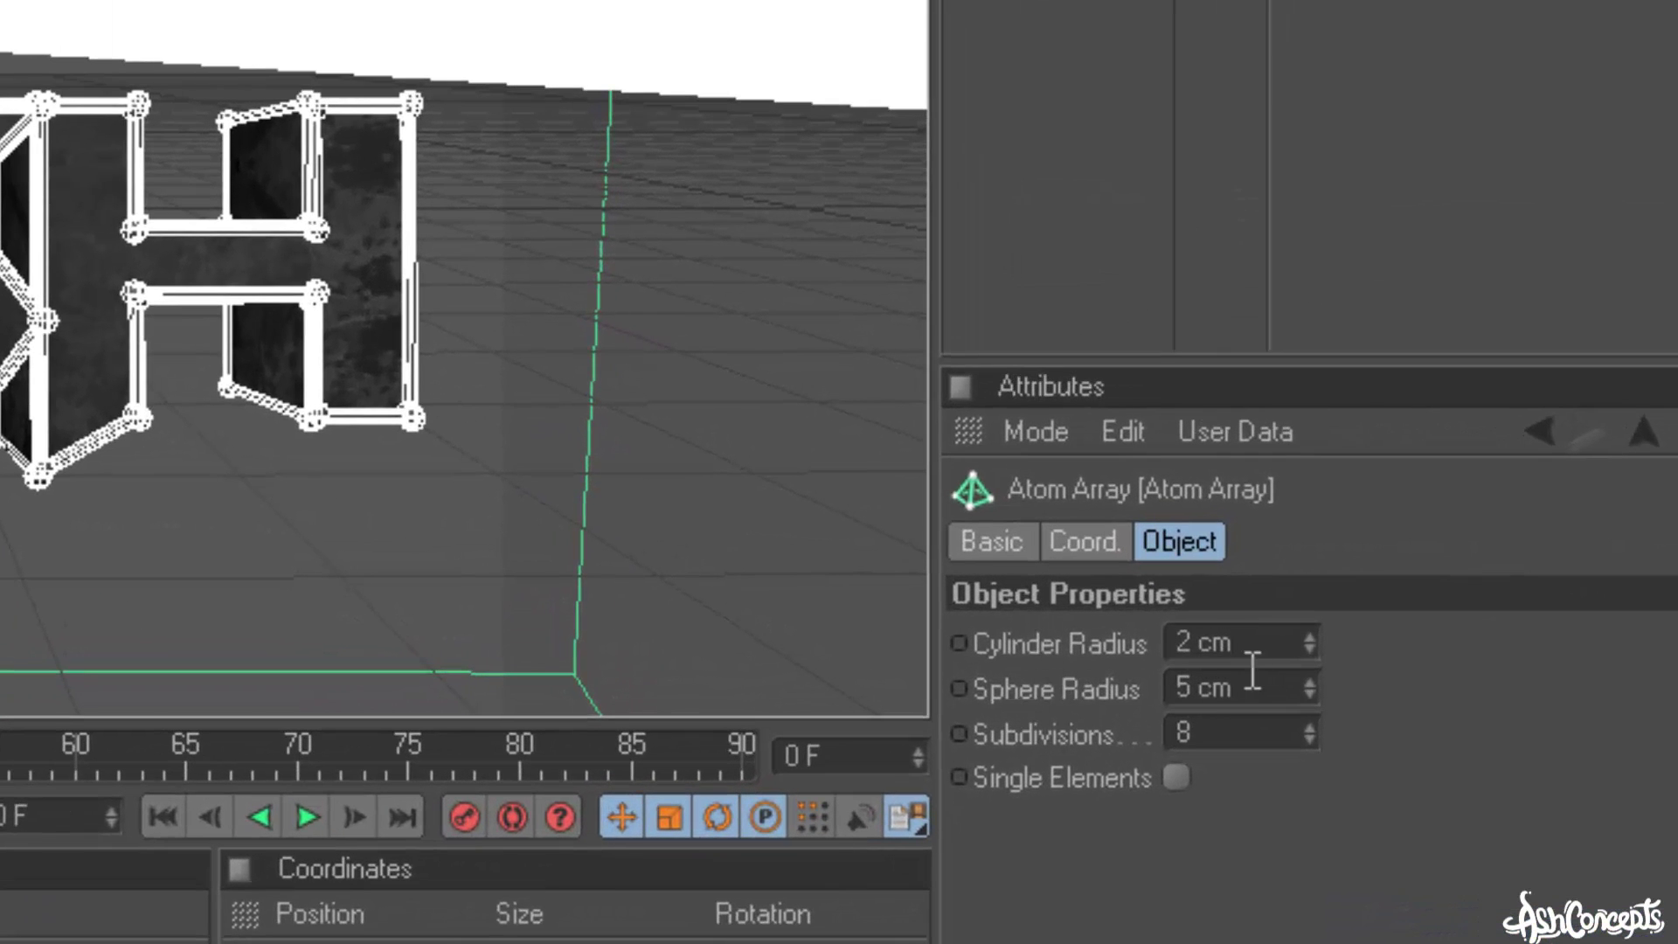
left_click(1253, 683)
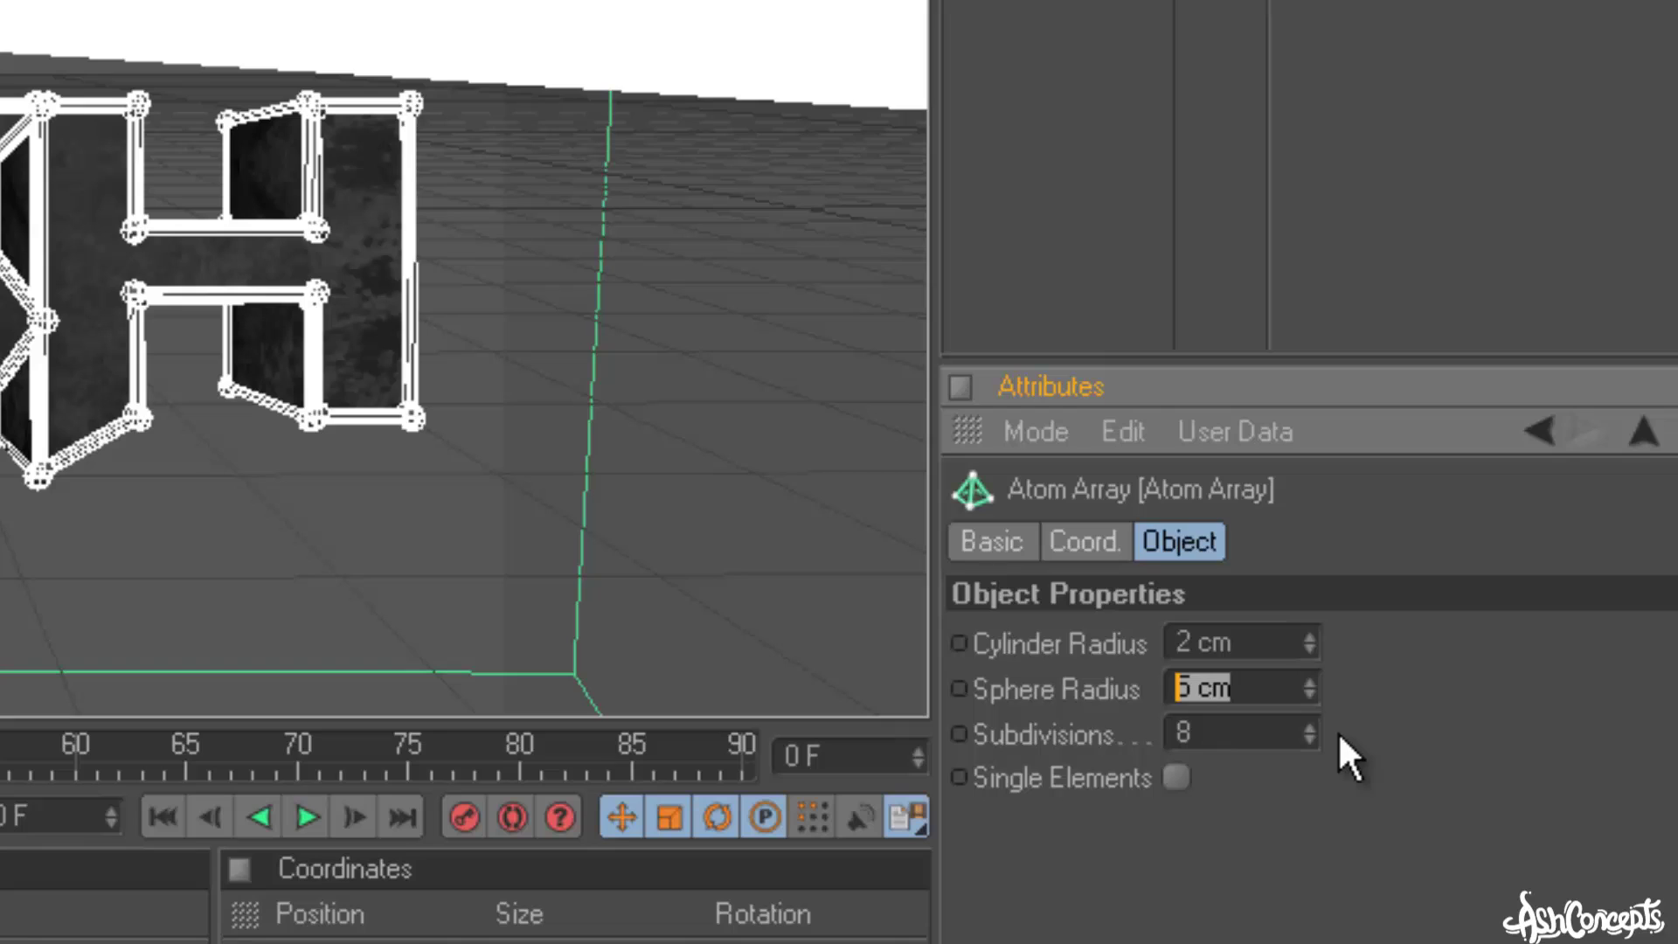
type("1")
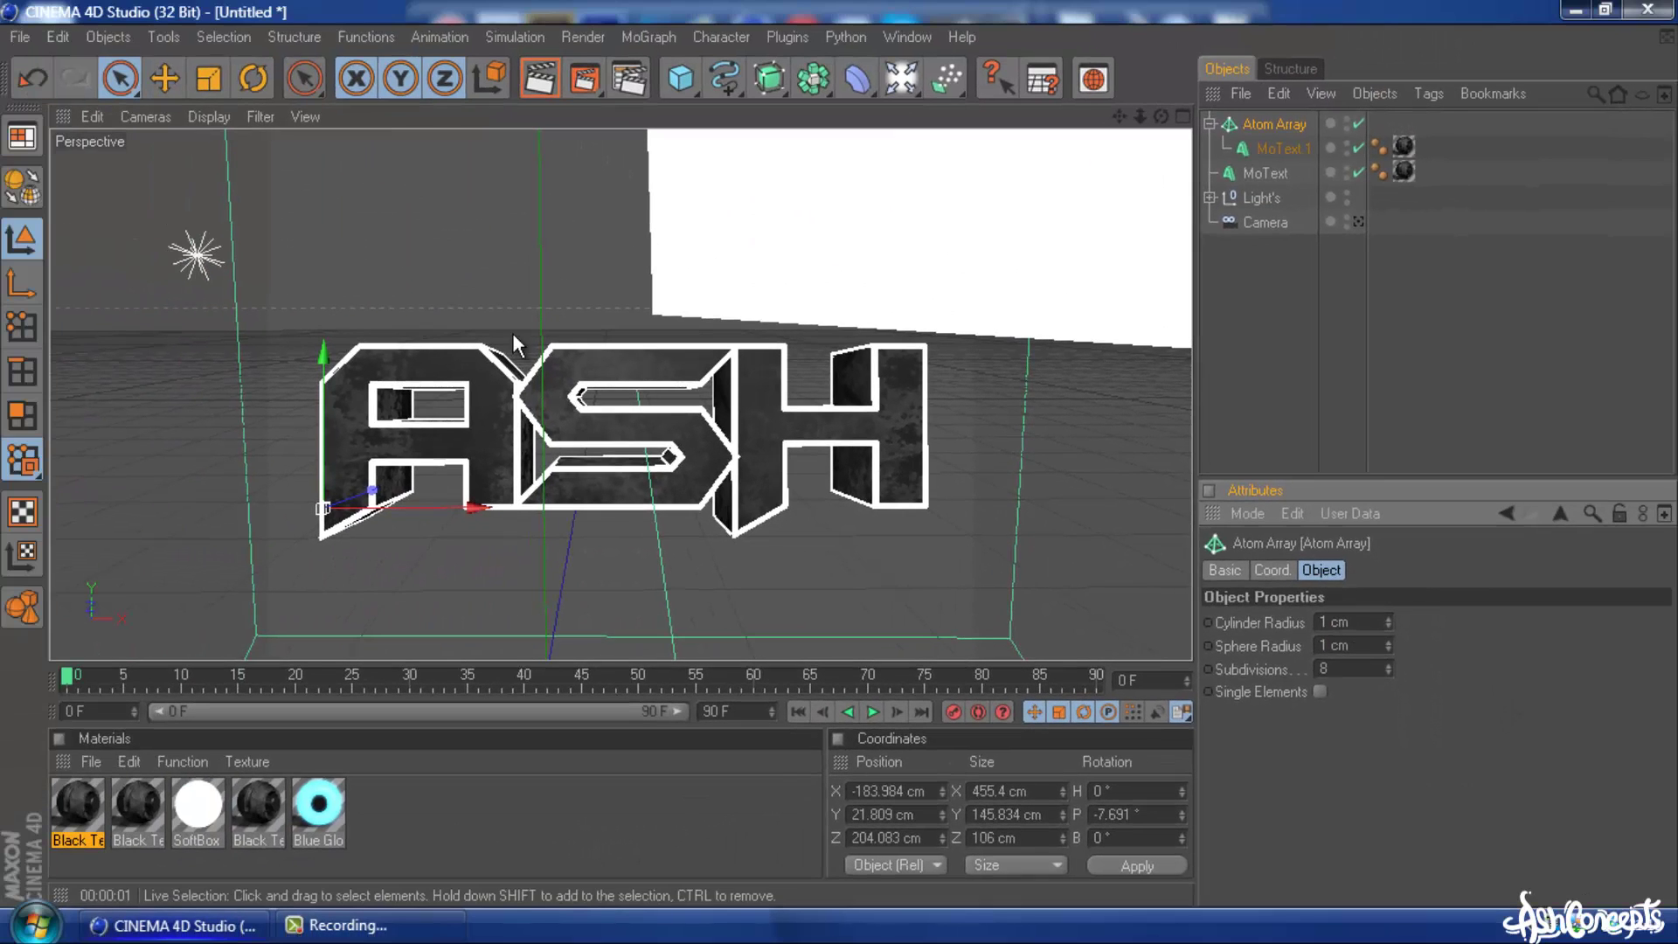
left_click(1281, 316)
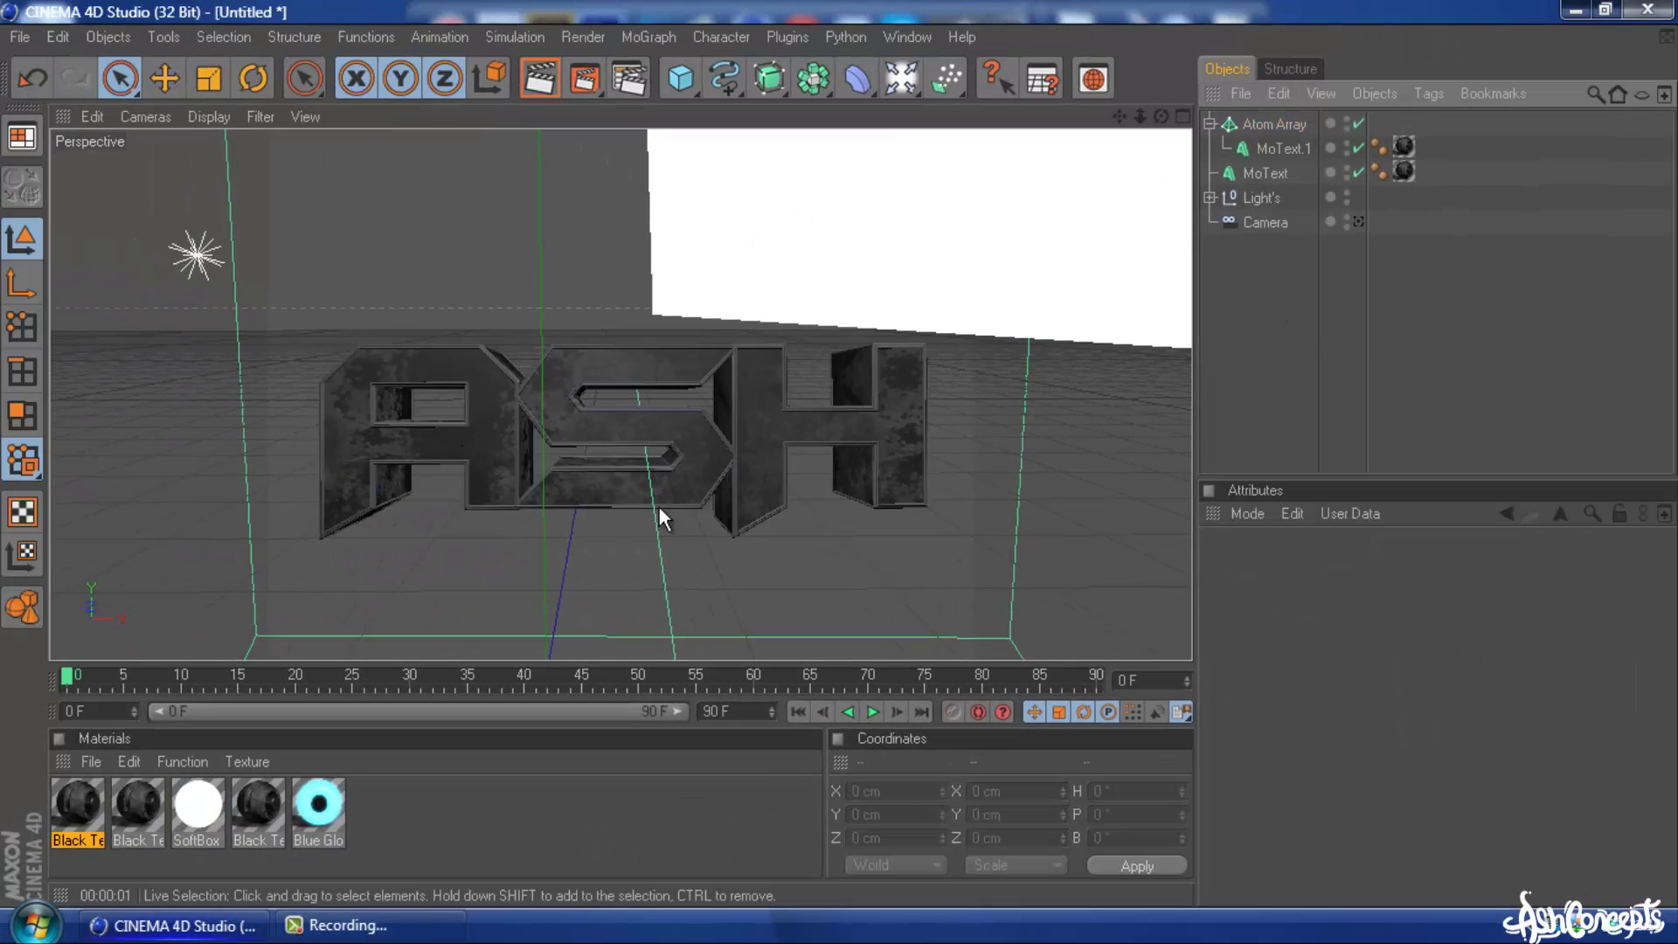
left_click(1210, 123)
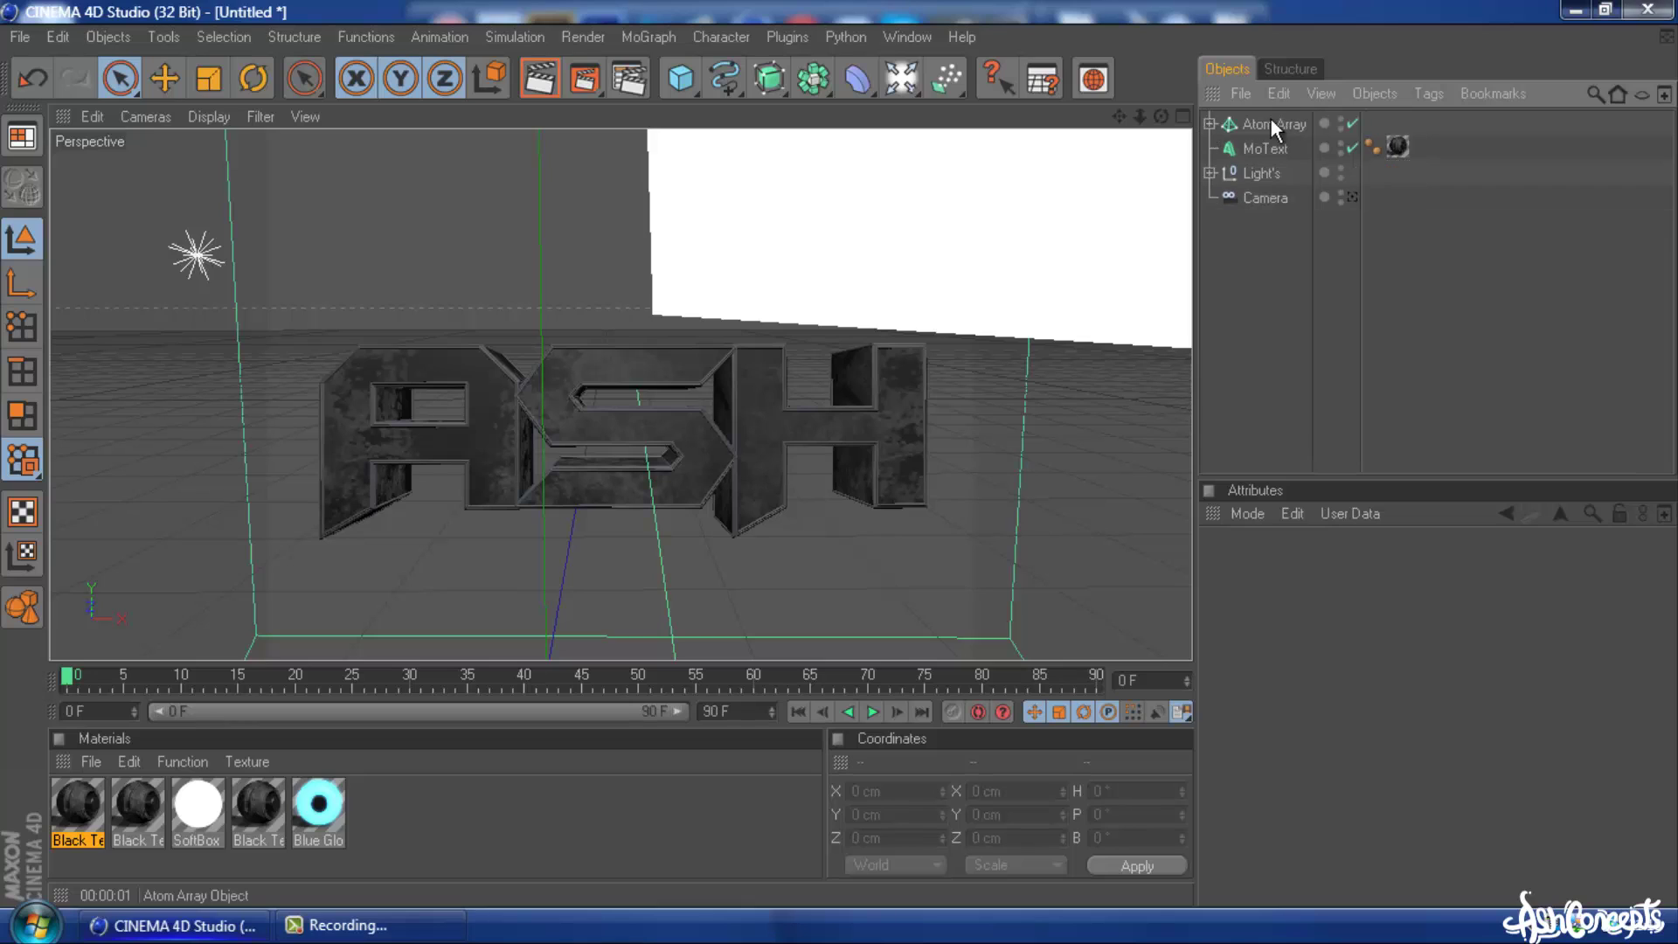
left_click(1271, 123)
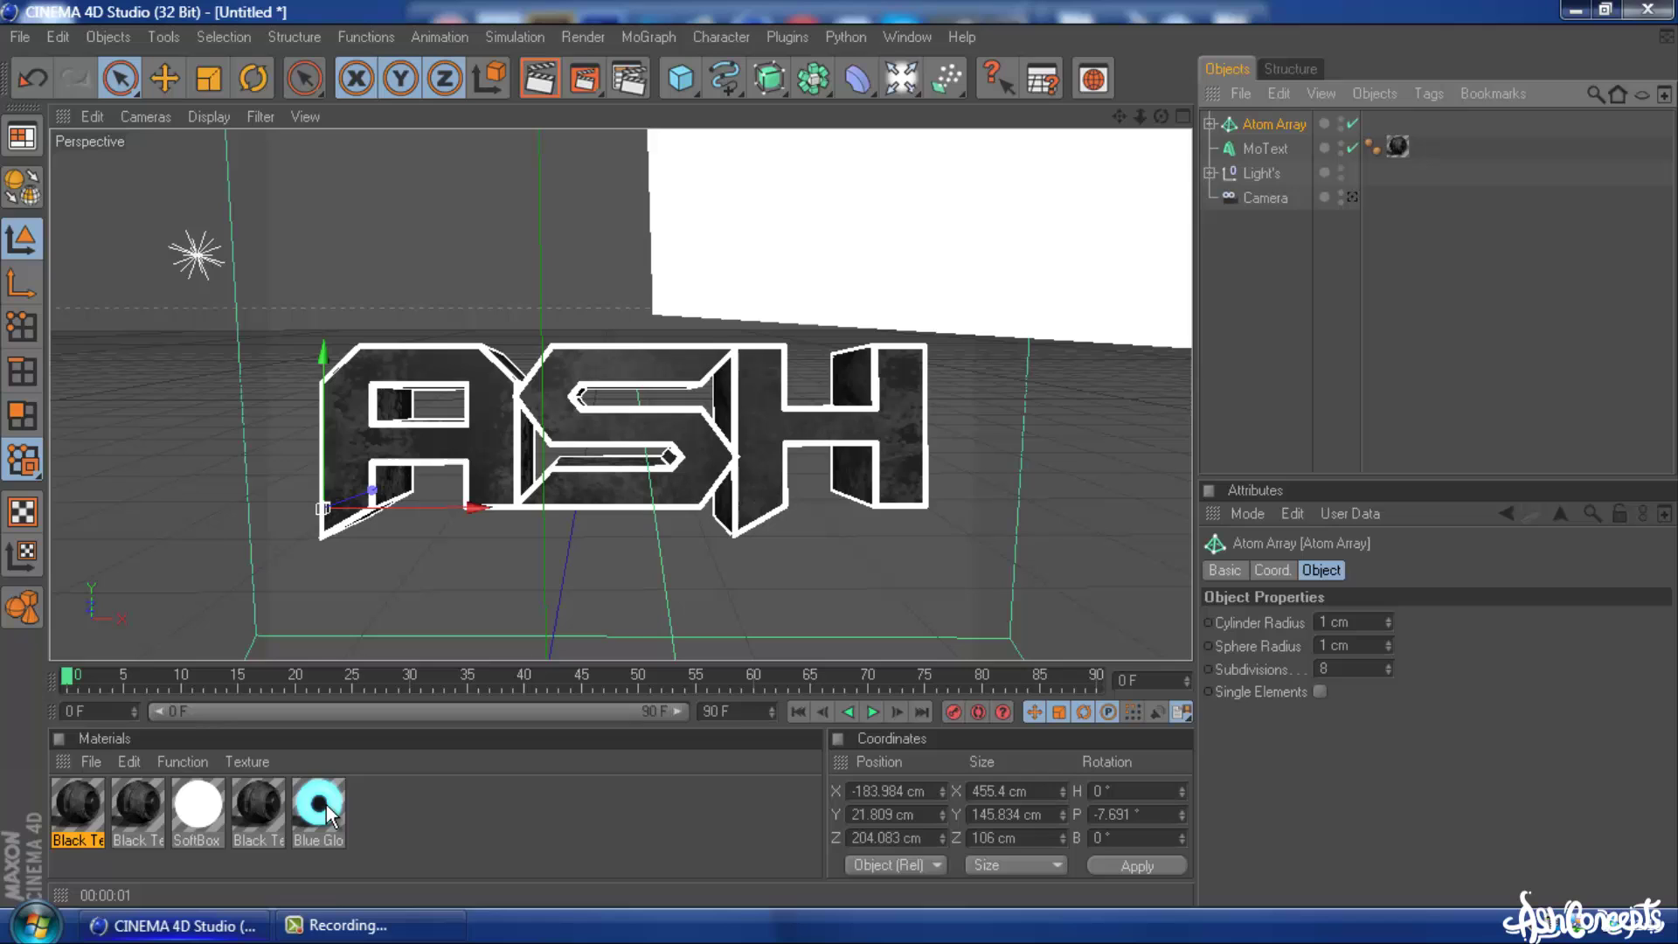
Apply the Blue Glow material to the Atom Array and change its texture projection.
left_click_drag(319, 804, 1270, 123)
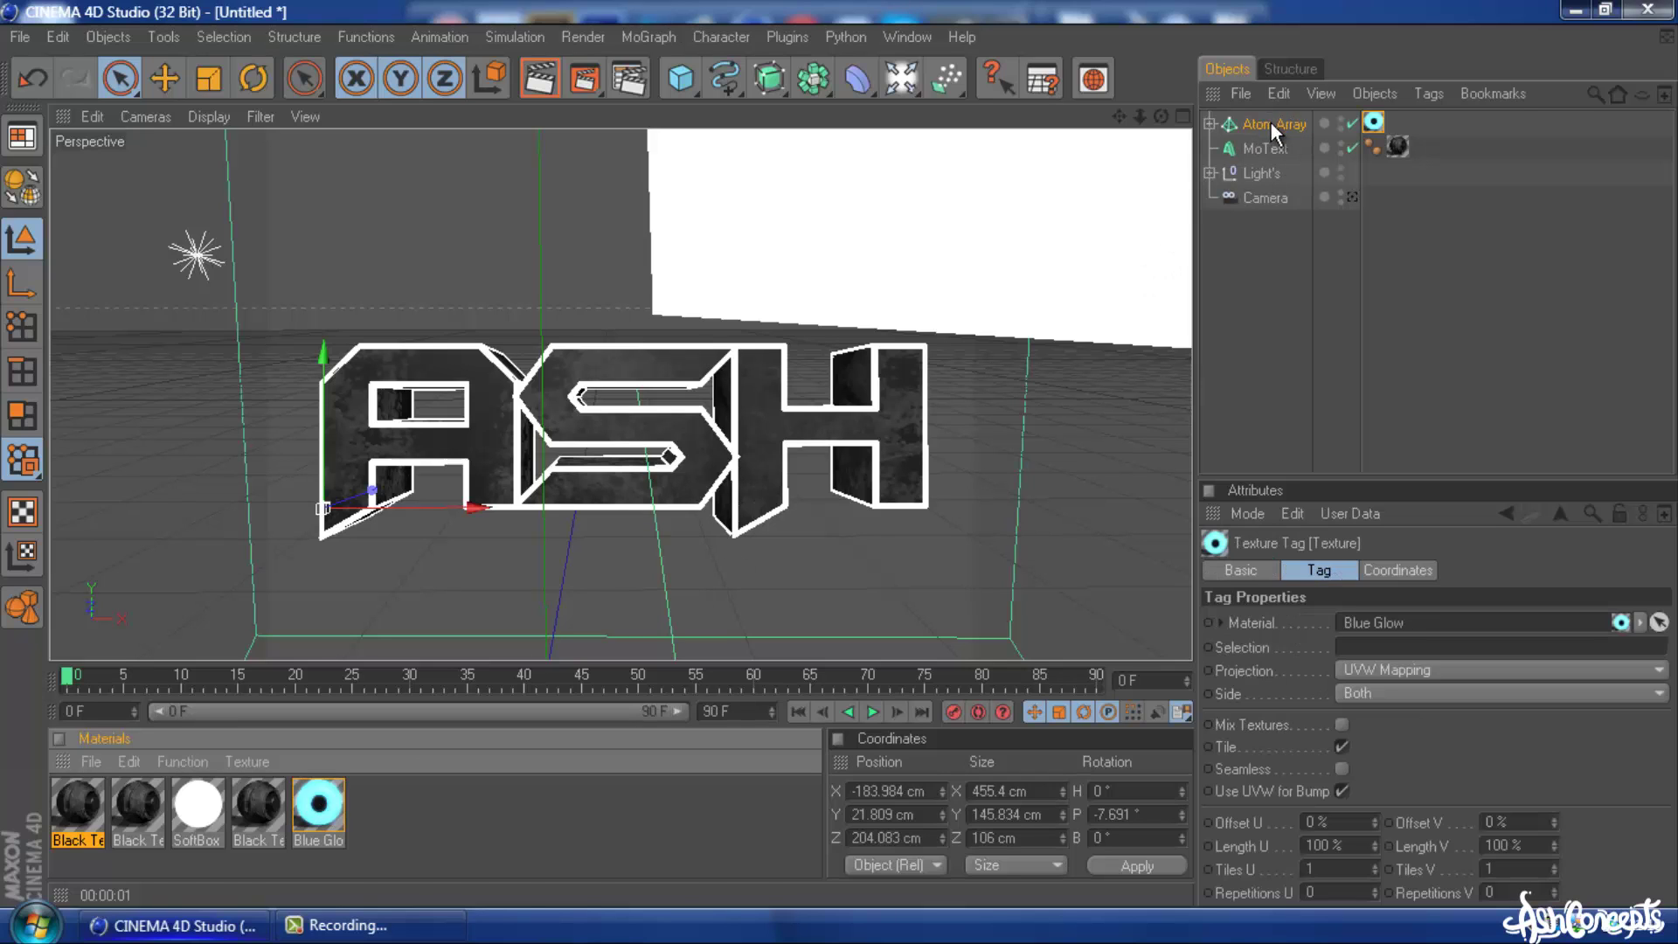
left_click(1387, 660)
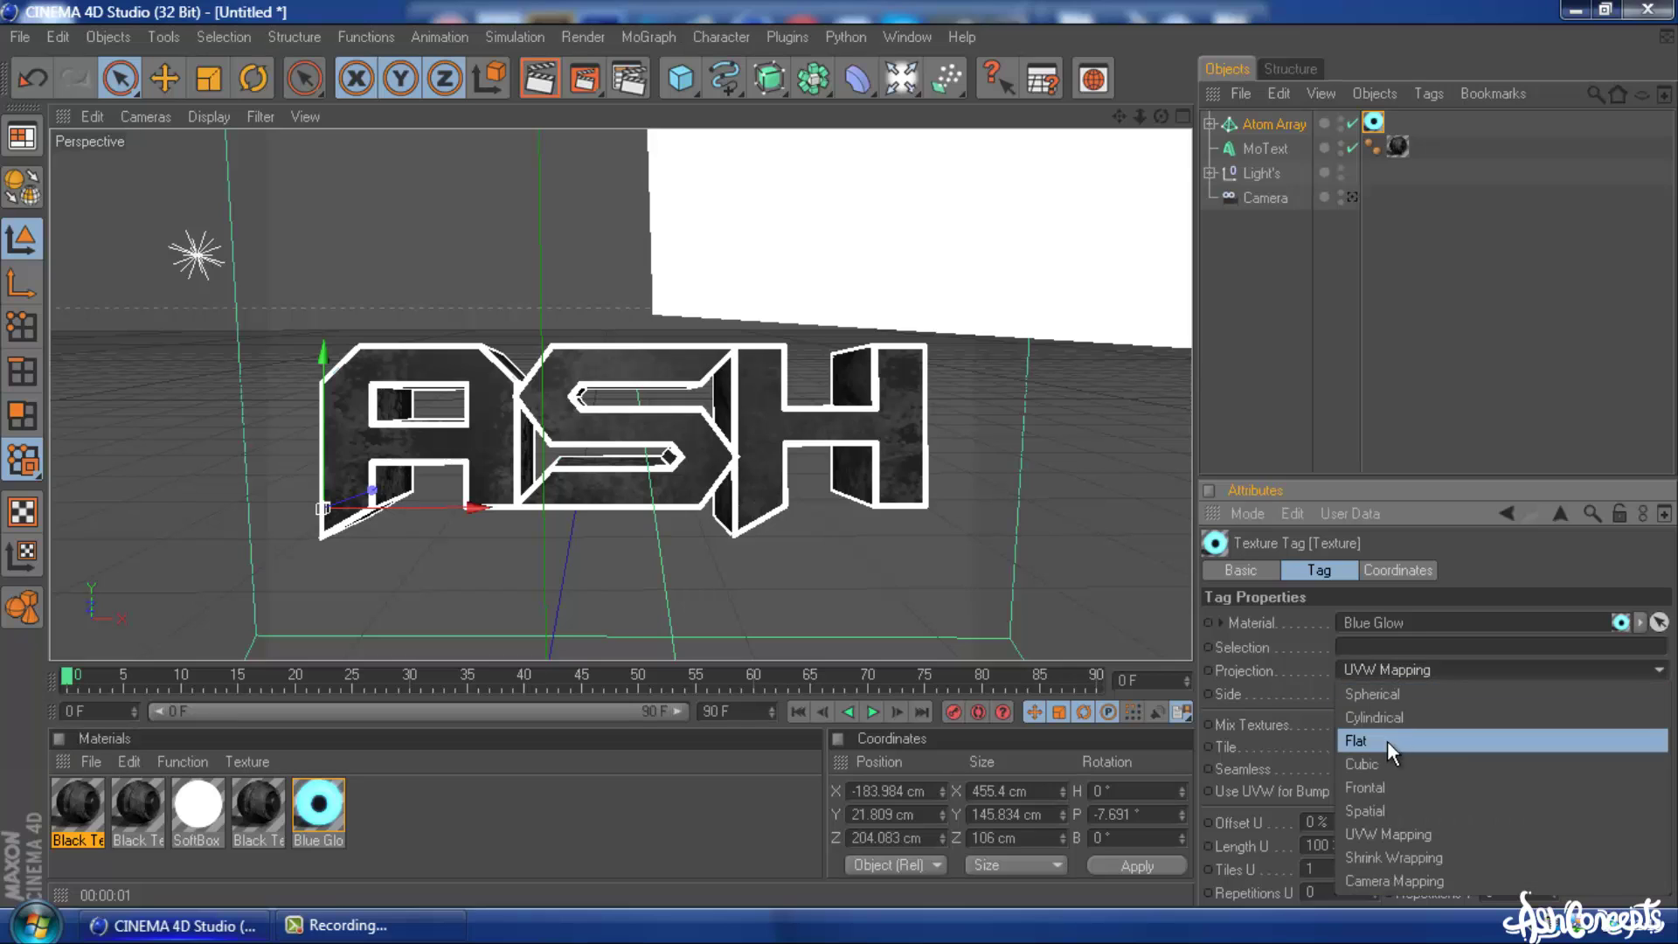
left_click(1386, 764)
left_click(1307, 295)
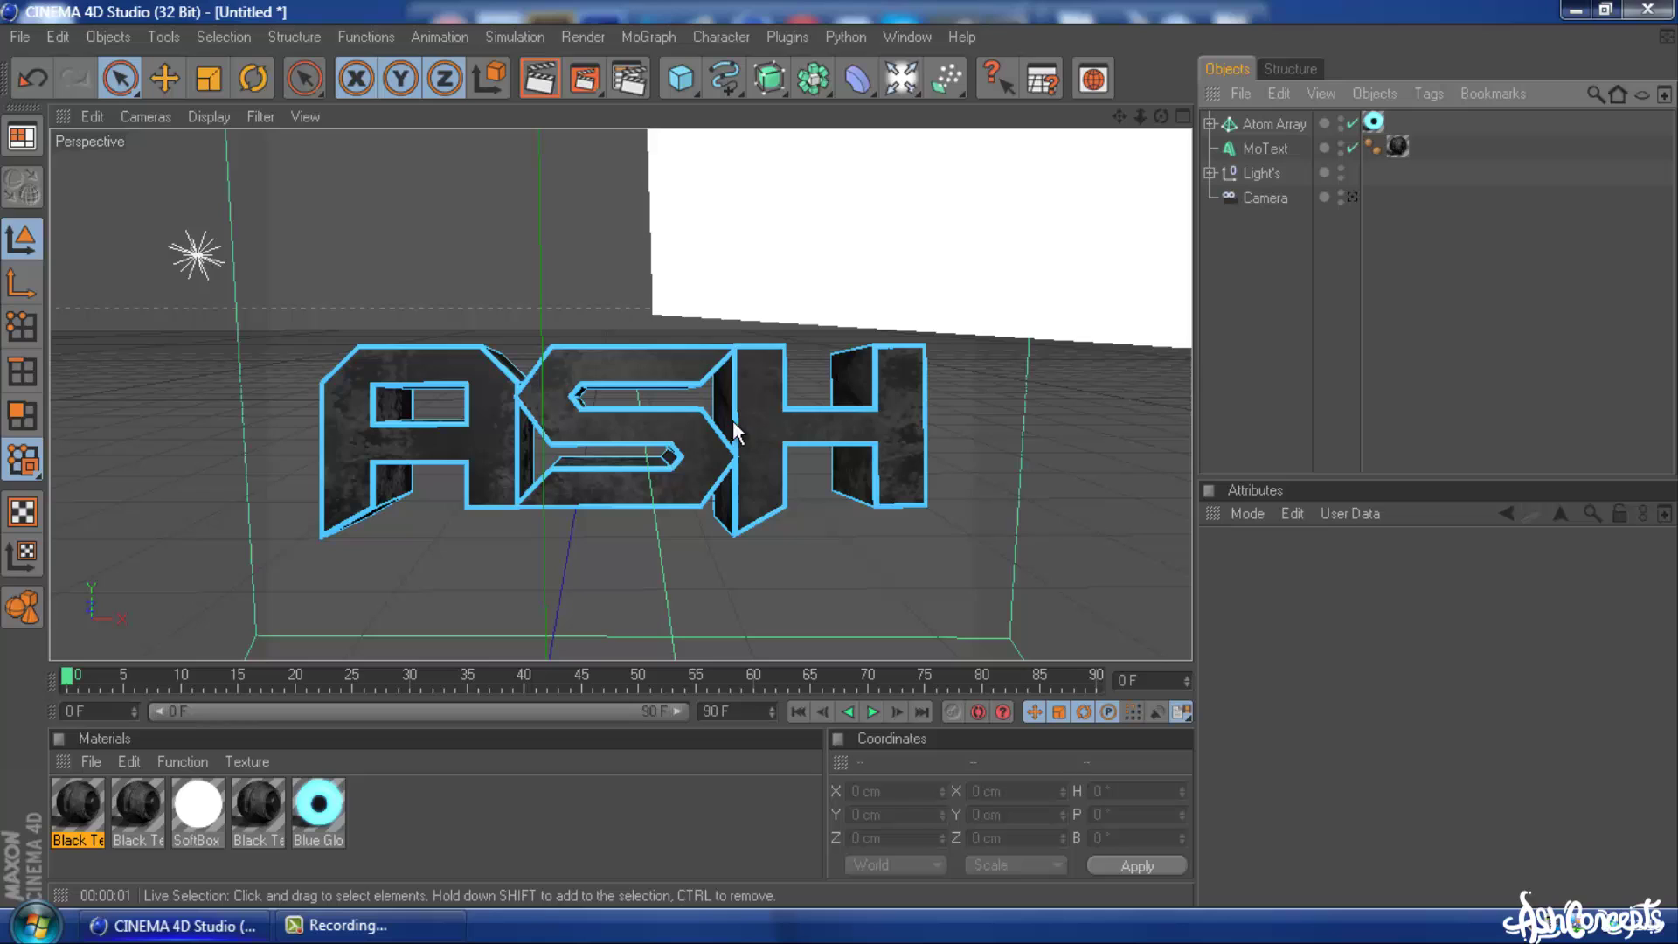
Render the active view to see the blue-edged ASH letters on black.
left_click(539, 77)
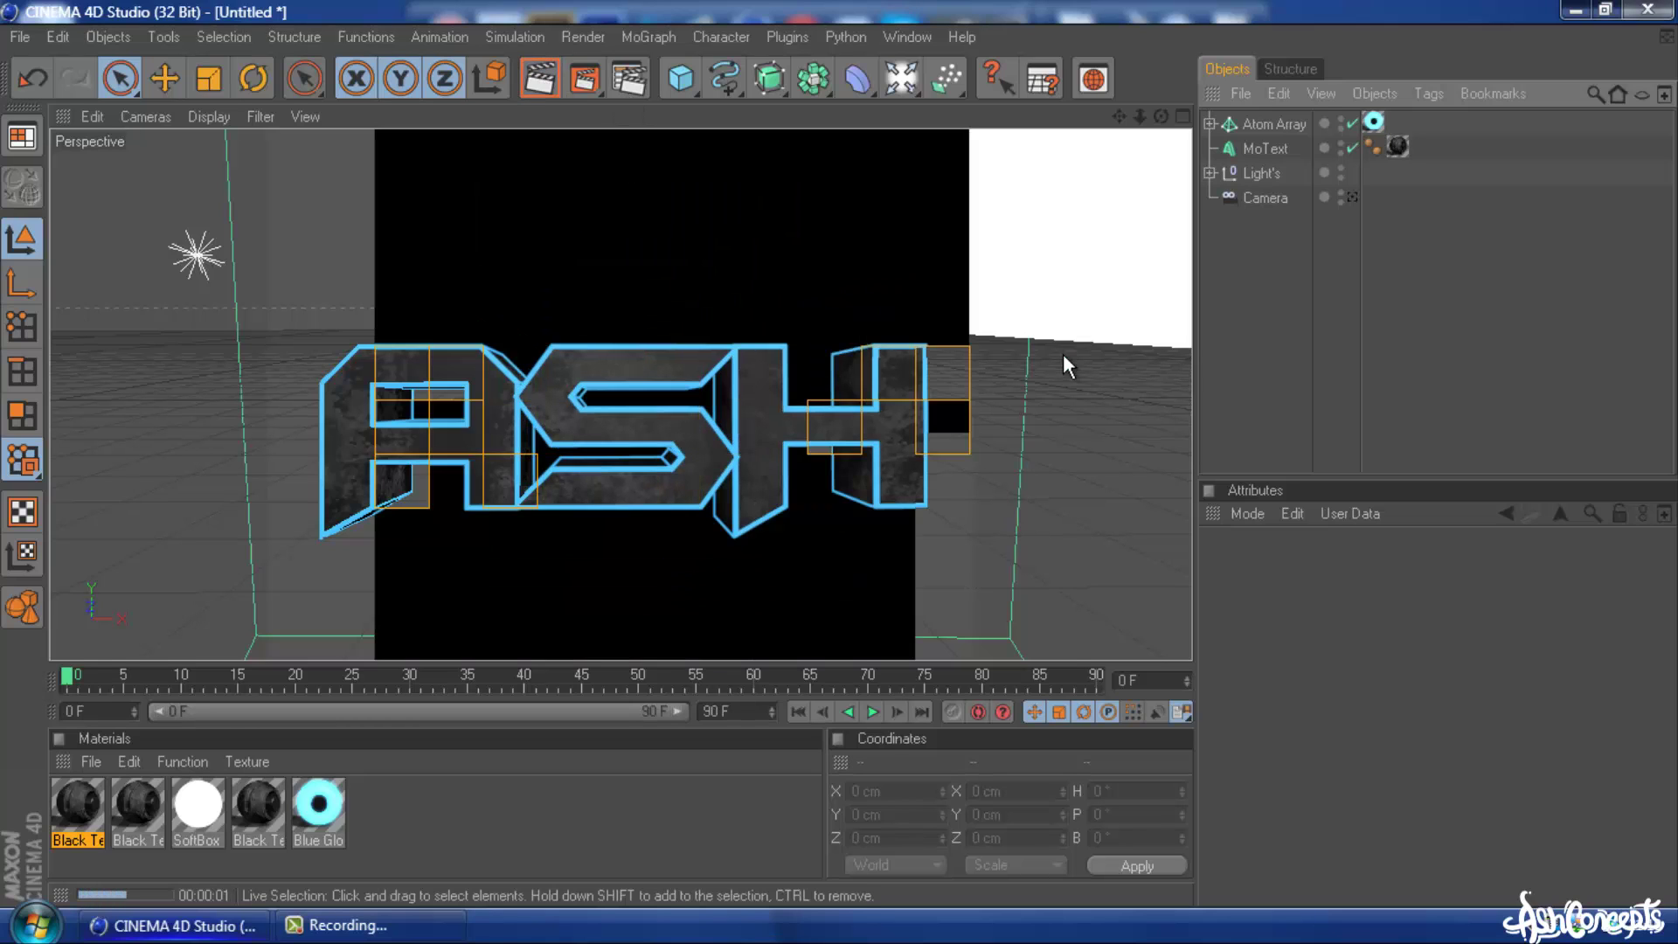